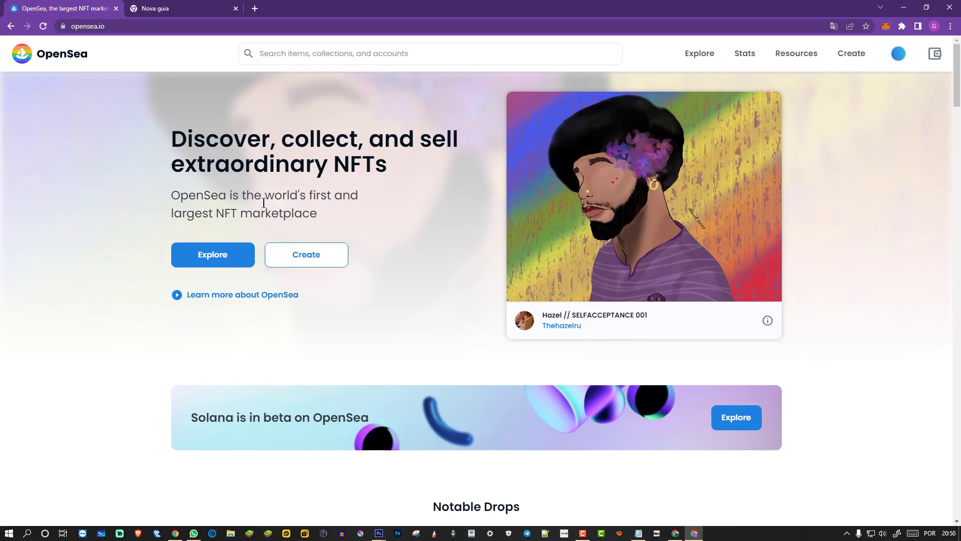
Step: Translate the OpenSea homepage into Portuguese and dismiss the translation popup
right_click(857, 218)
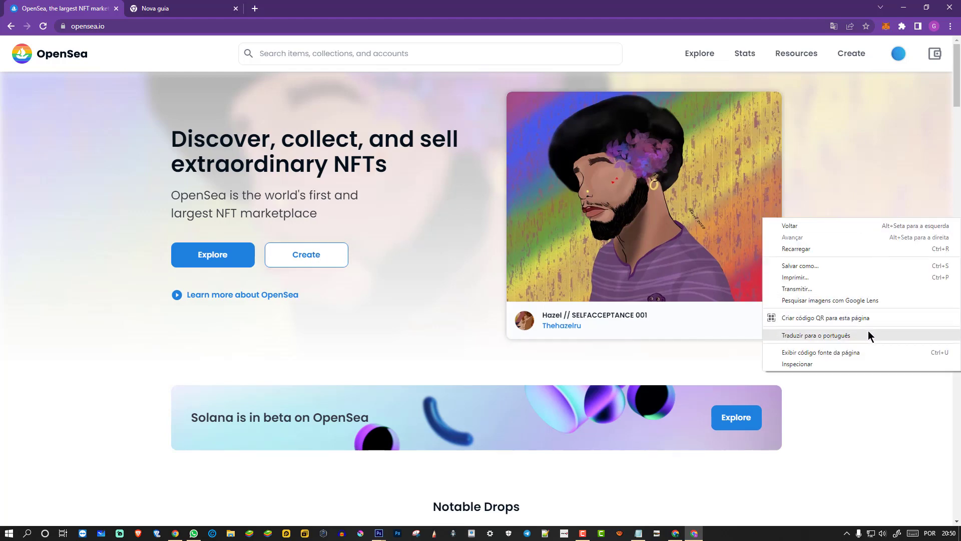
click(814, 334)
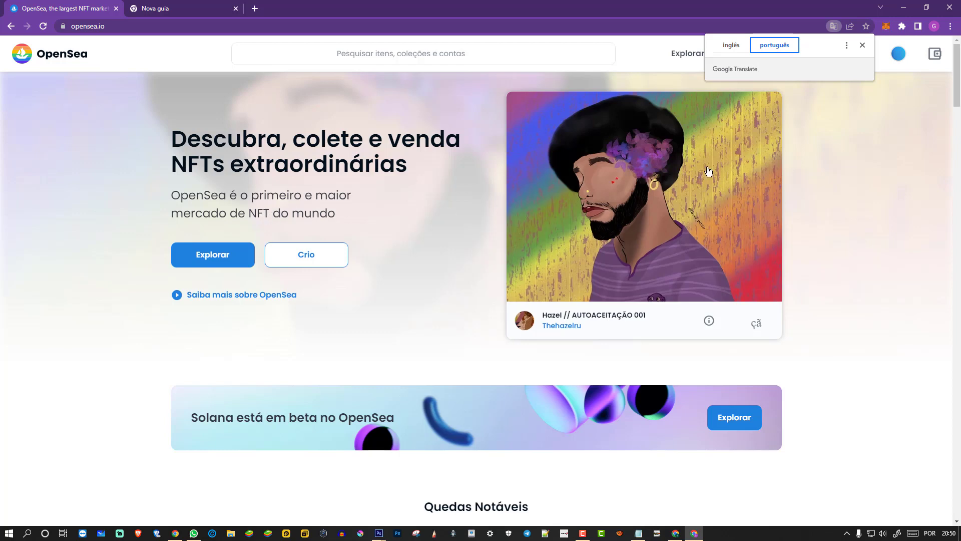
click(862, 45)
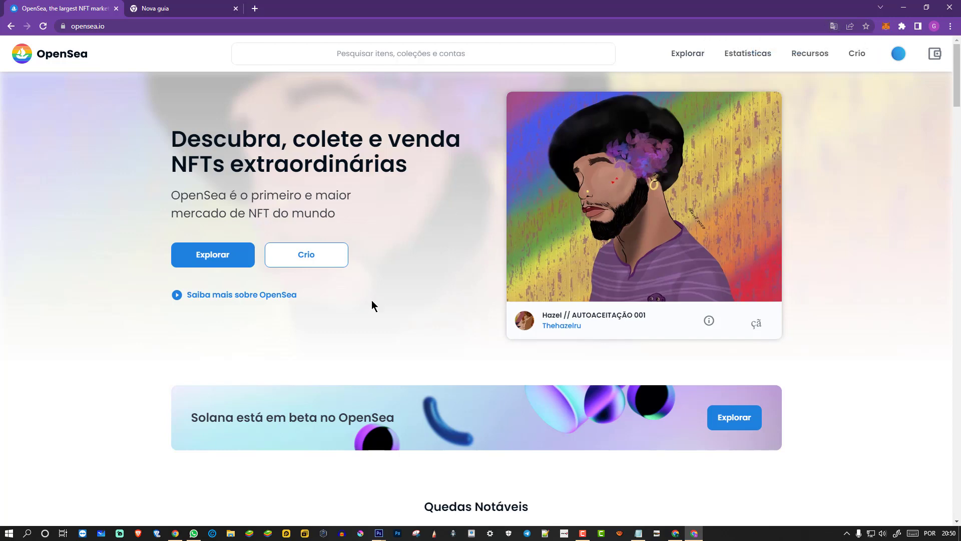
Step: Switch the OpenSea homepage back to English through the browser's translation options
right_click(822, 186)
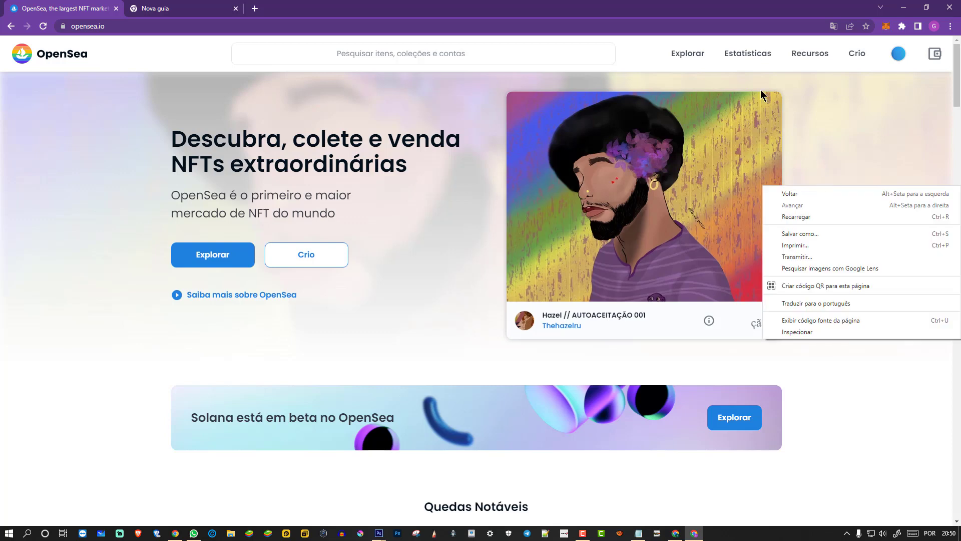
click(832, 26)
click(833, 26)
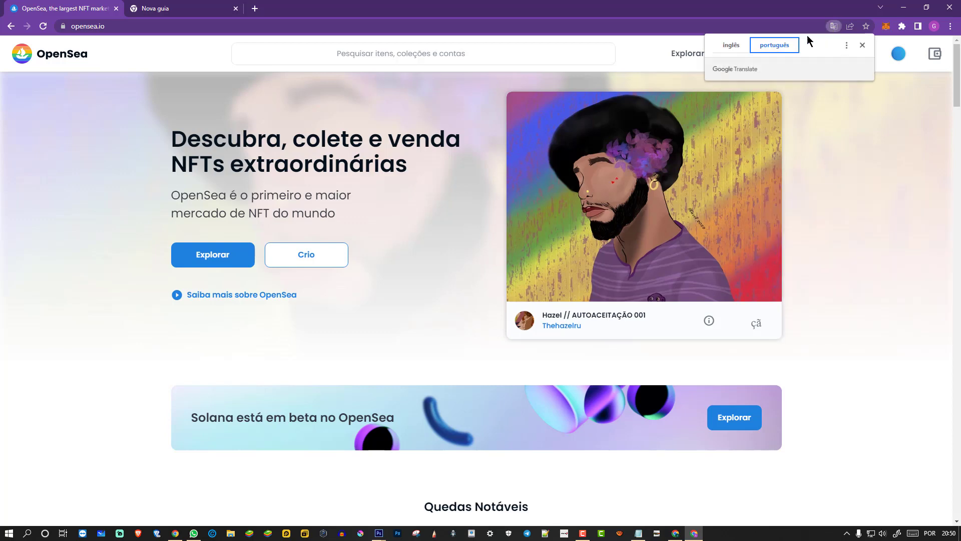
click(729, 44)
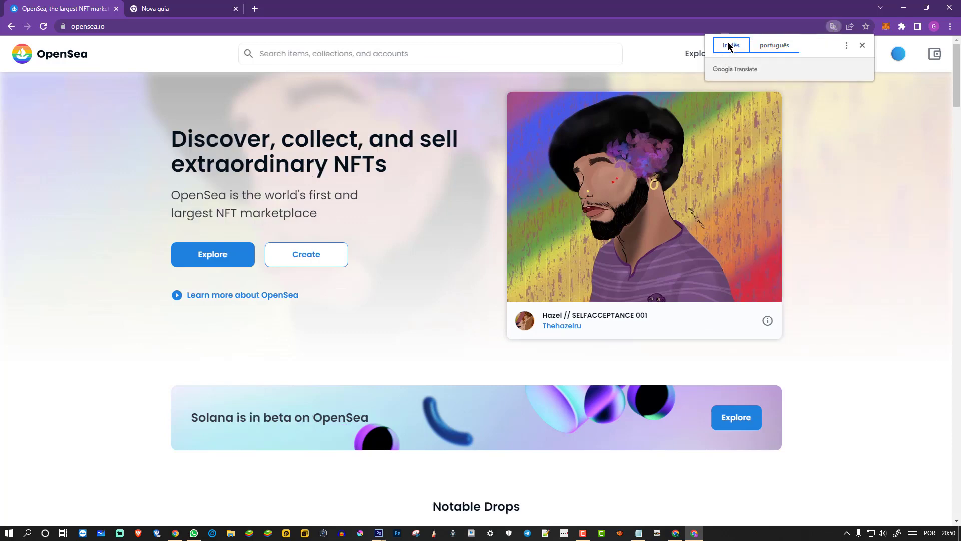
Step: Start creating a new NFT item on OpenSea and sign the MetaMask sign-in request
click(314, 261)
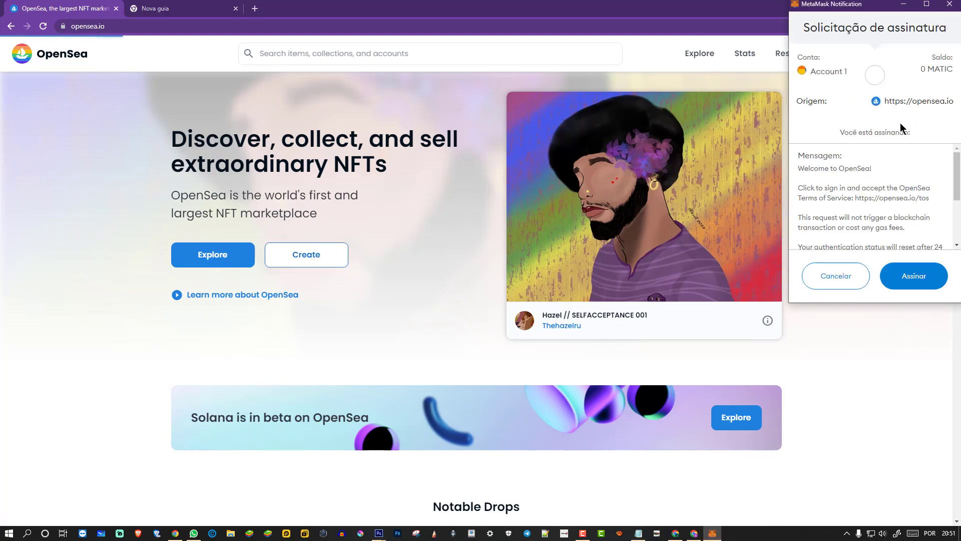
click(916, 276)
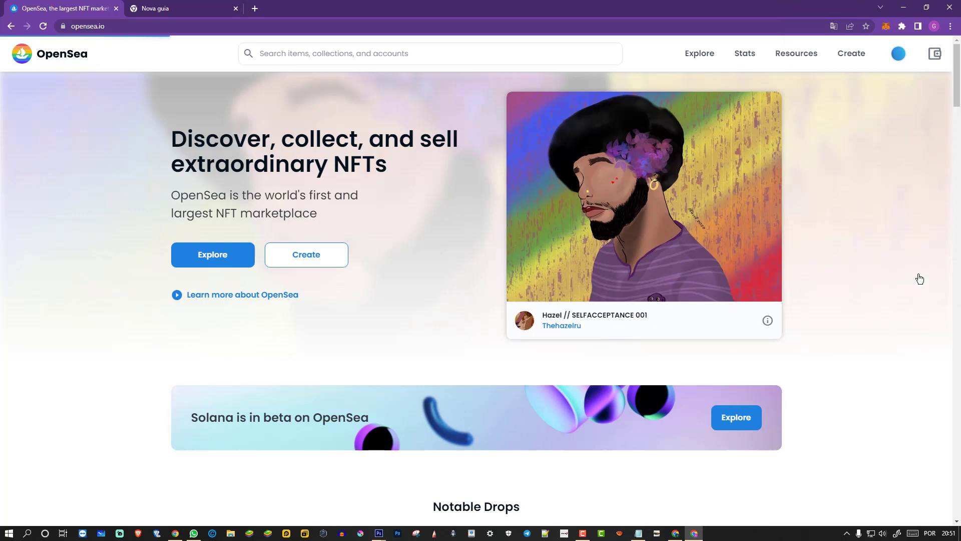
click(303, 264)
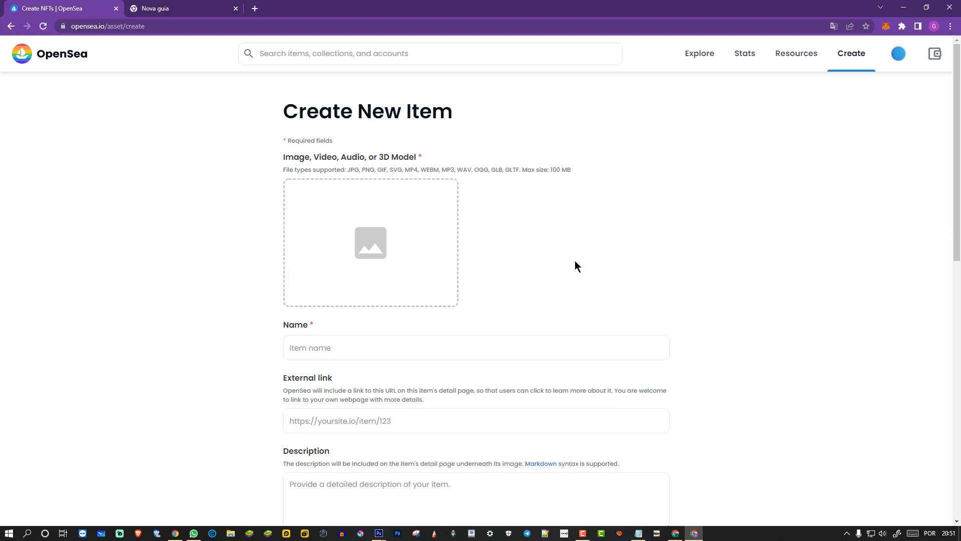
Step: Switch to the Untitled-1 artwork in Photoshop and shift its document window slightly up and to the side
mouse_move(382, 536)
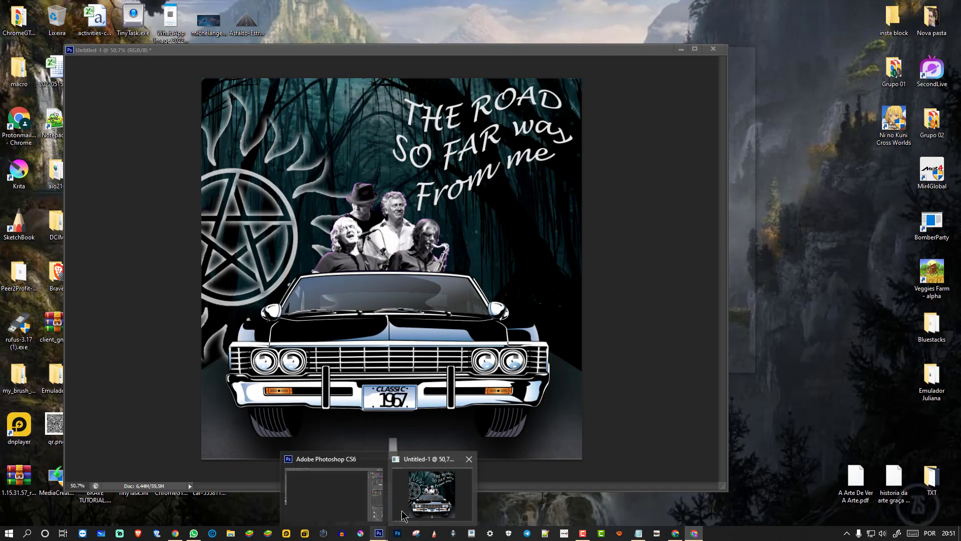
click(431, 493)
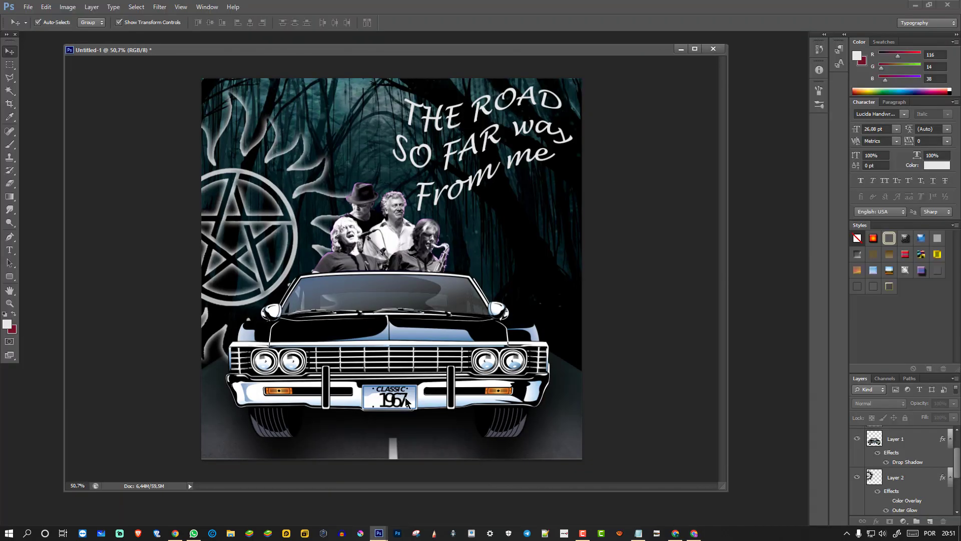
drag(514, 46, 484, 40)
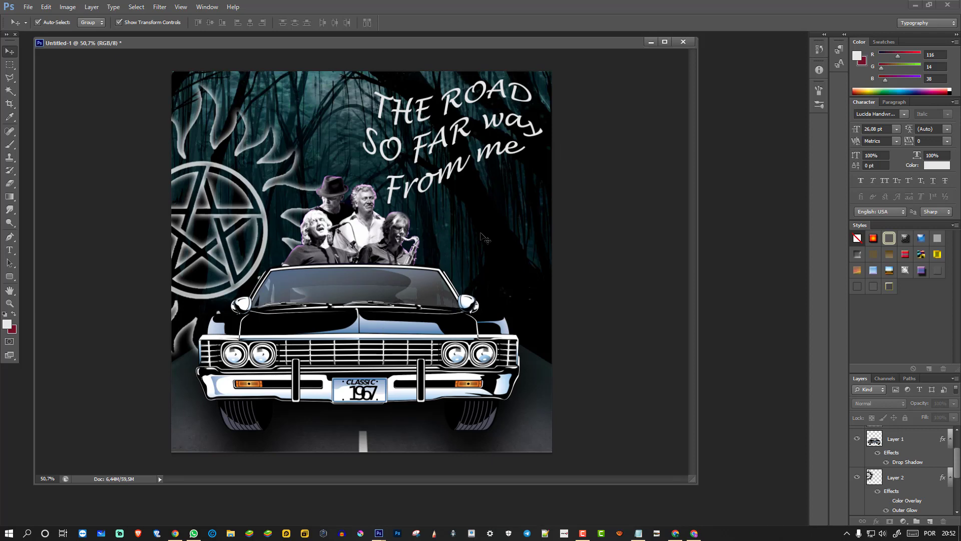
Step: Warp the car layer with Free Transform, pulling both lower corners inward so the car narrows towards the wheels
click(376, 393)
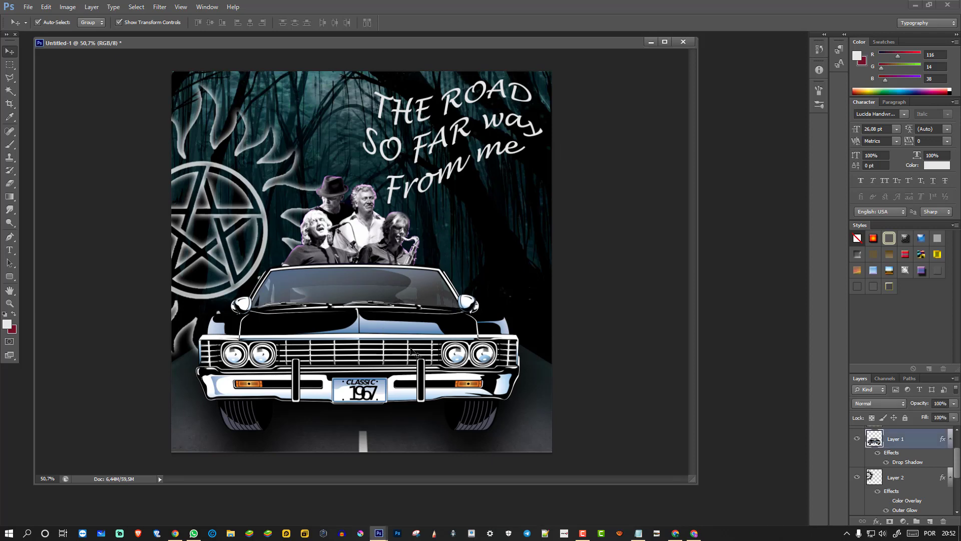
click(9, 65)
right_click(326, 321)
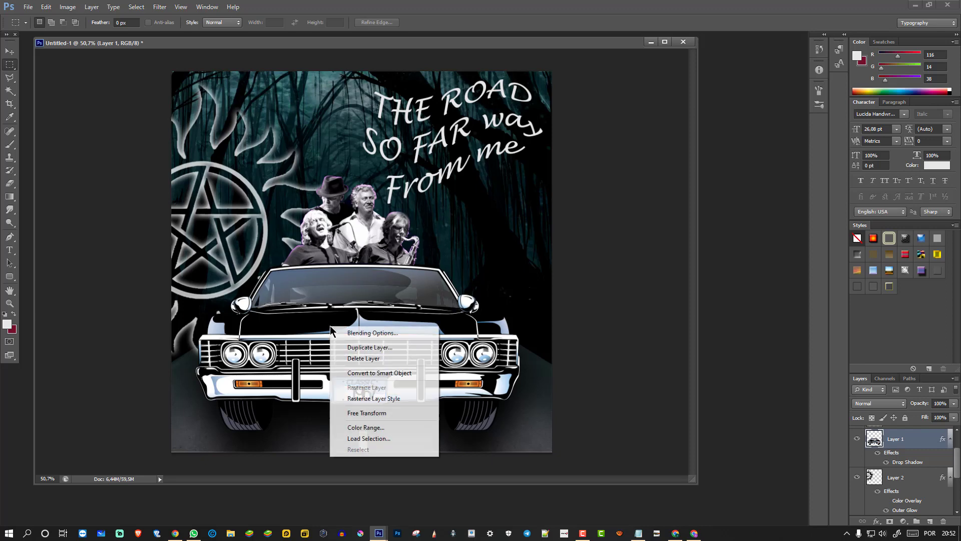
click(395, 414)
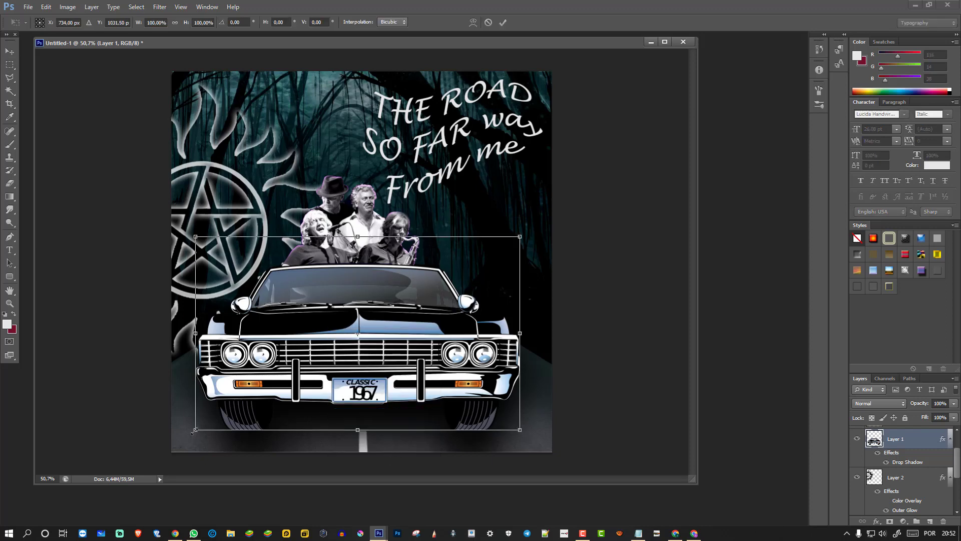
right_click(335, 326)
click(387, 402)
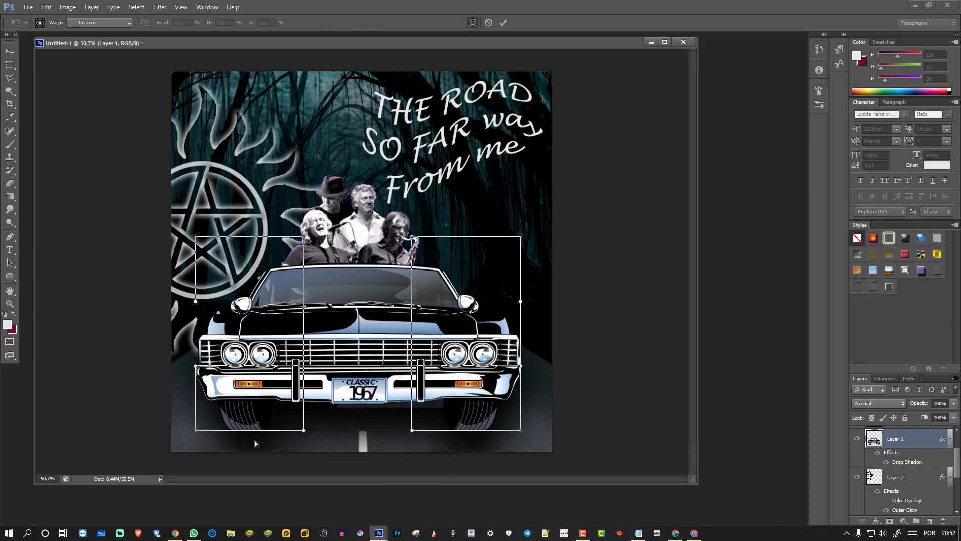
drag(196, 430, 255, 432)
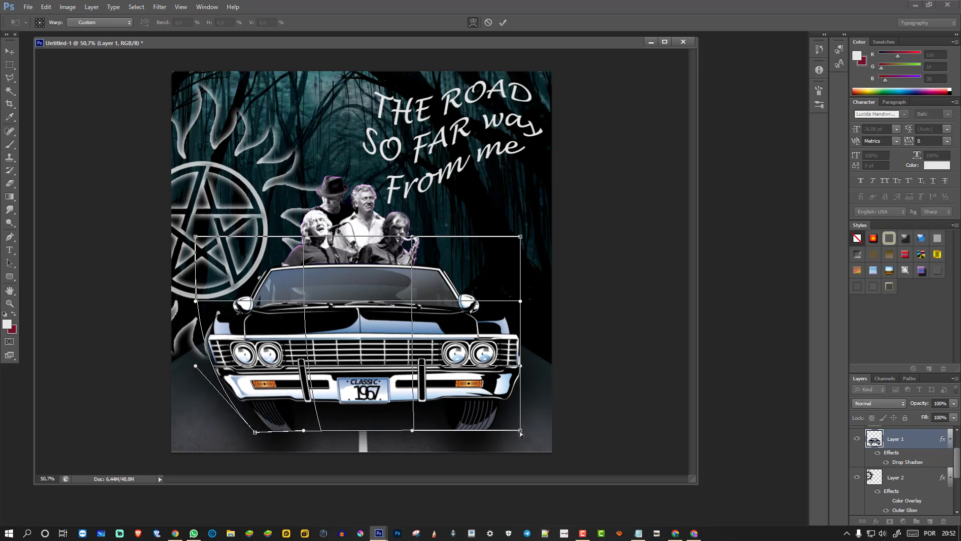
drag(521, 431, 479, 430)
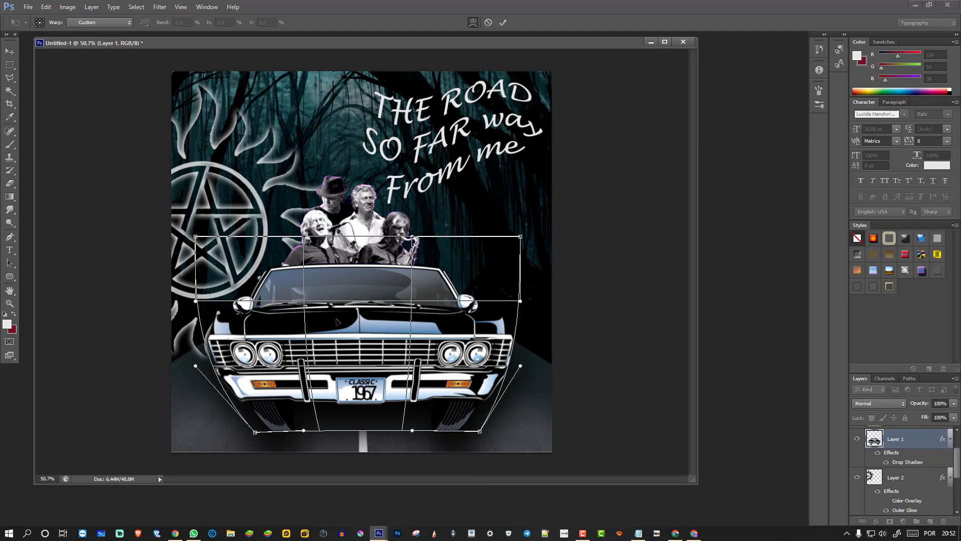
Step: Try raising the warp's upper-left corner and lowering its upper-right corner, and undo the last corner move
drag(195, 238, 199, 160)
drag(526, 239, 518, 292)
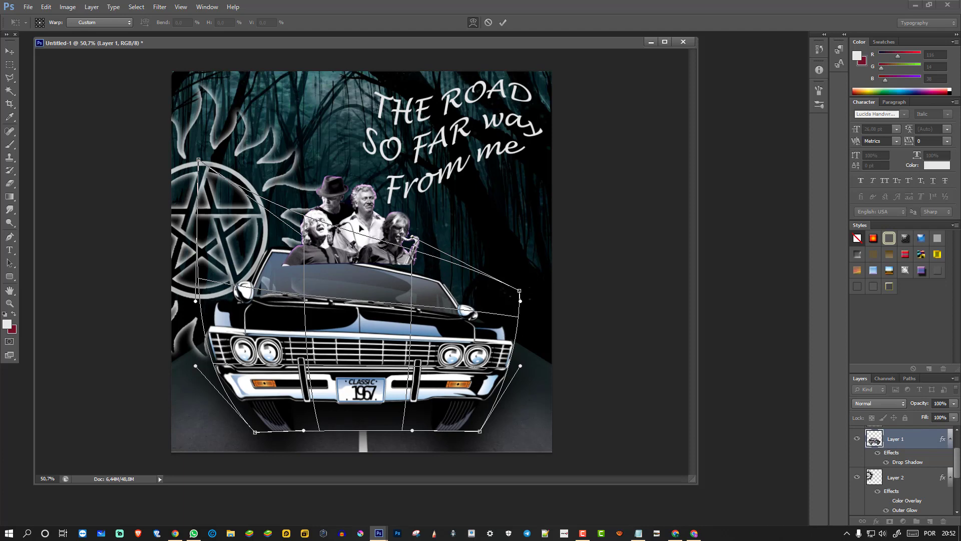
key(ctrl+z)
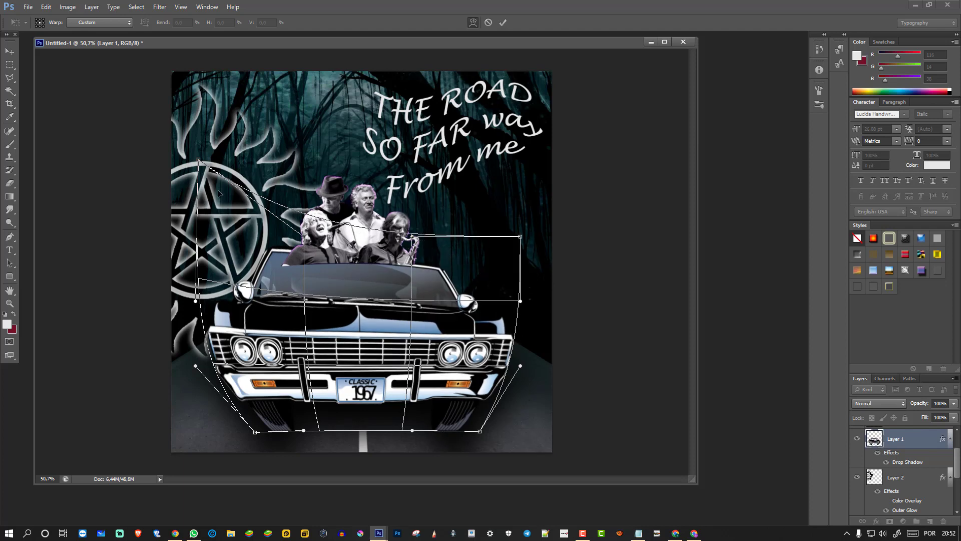
Step: Bring the warp's upper-left corner back down, raise the upper-right corner to tilt the car's roof, and apply the warp
drag(198, 161, 199, 227)
drag(521, 237, 518, 154)
key(Return)
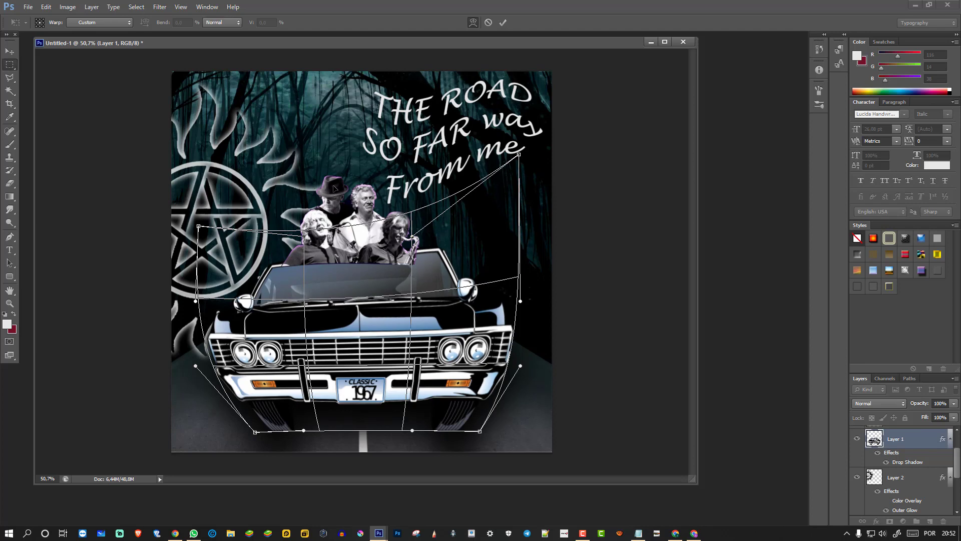
Step: Move the four-man band cutout slightly up above the car's roof, rotate it -5.34°, and deselect it
click(10, 51)
drag(379, 207, 375, 197)
drag(467, 270, 467, 259)
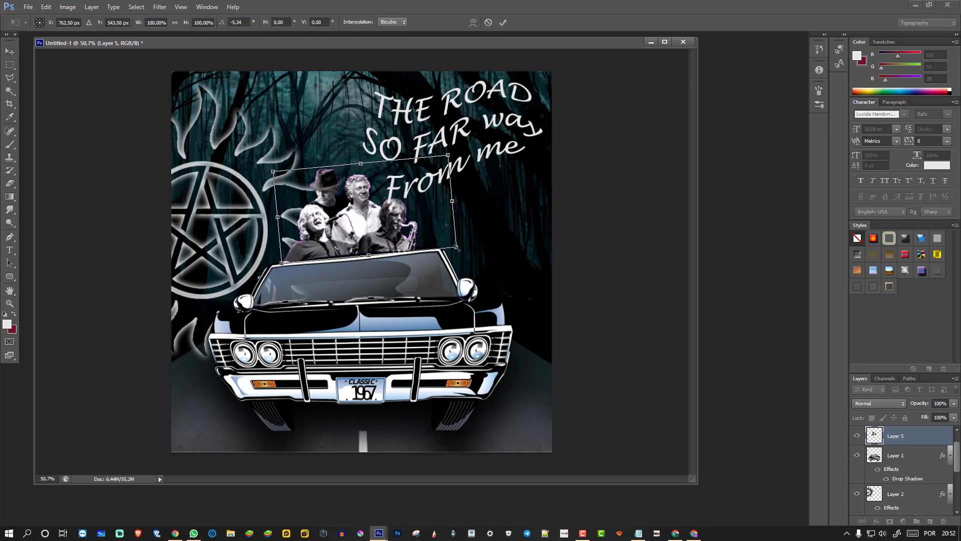
key(Escape)
click(612, 209)
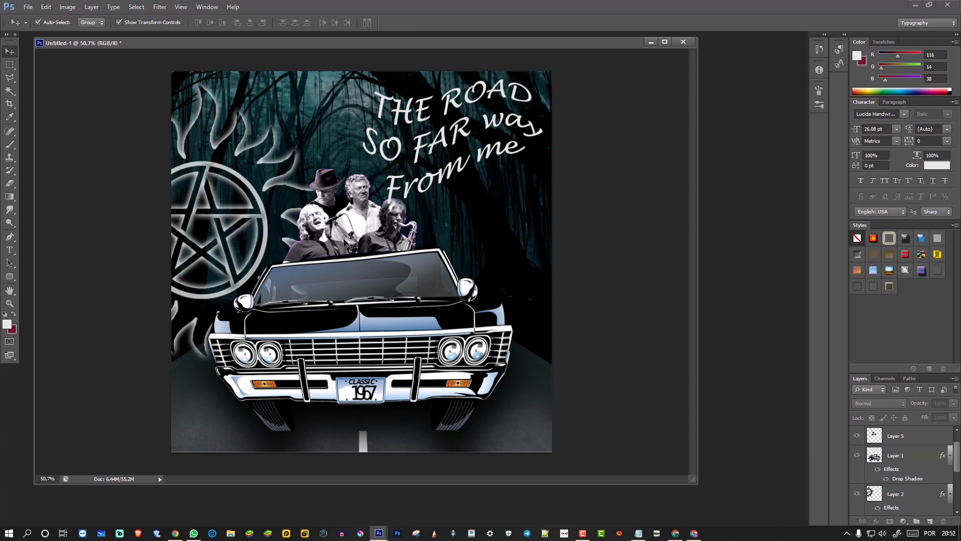
click(9, 65)
right_click(364, 224)
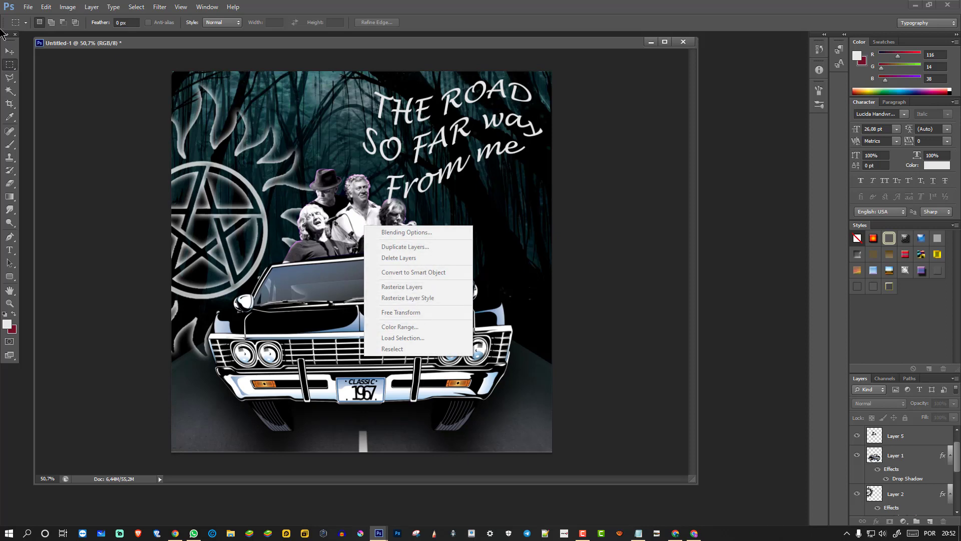
click(25, 61)
click(12, 54)
click(350, 227)
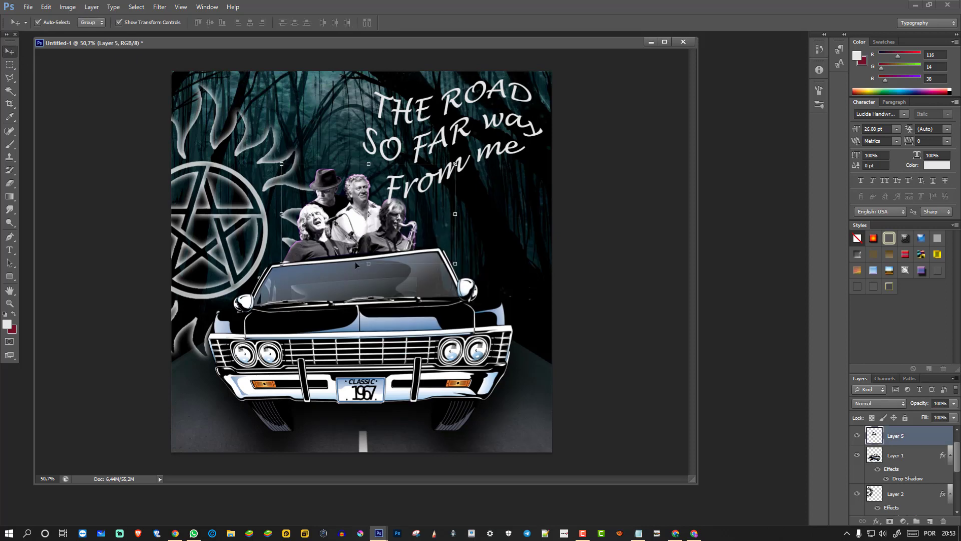
click(585, 296)
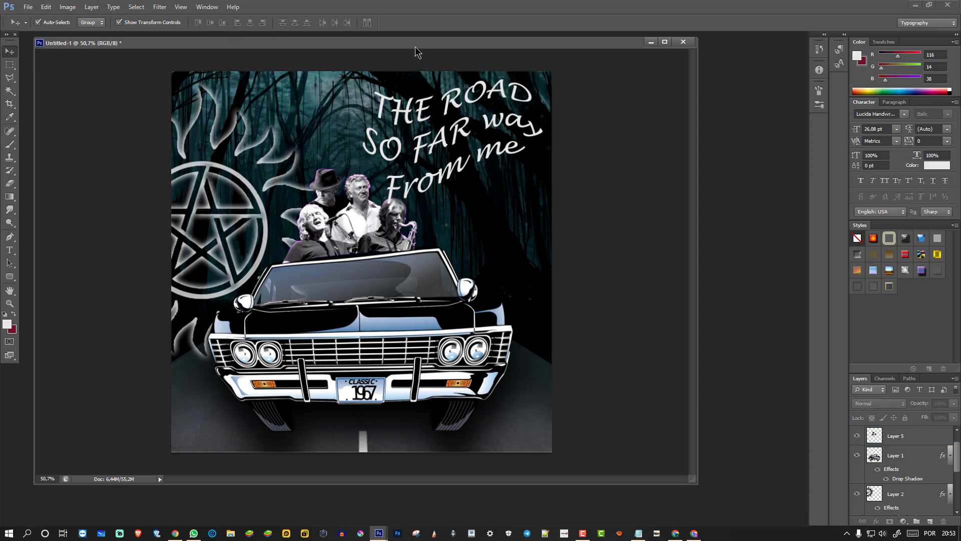
right_click(356, 48)
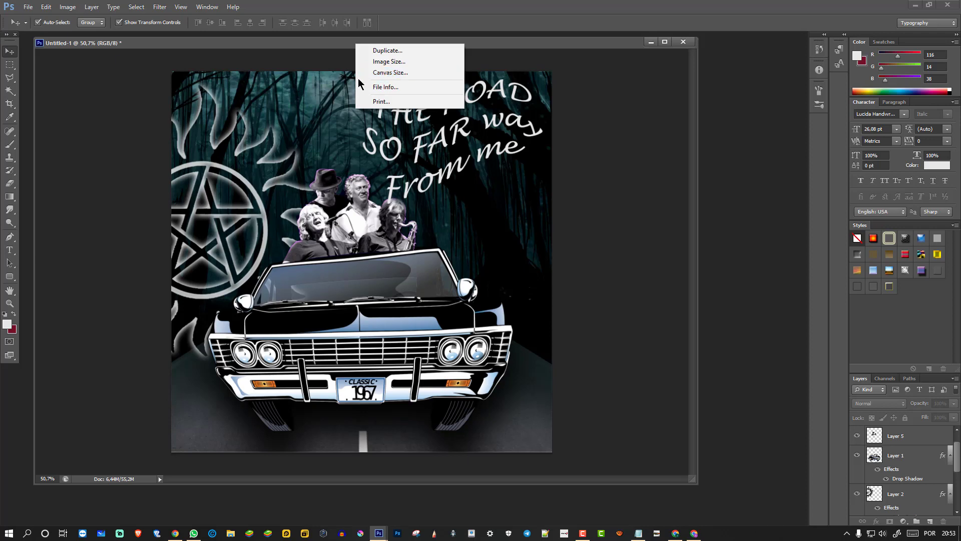
click(399, 73)
click(566, 153)
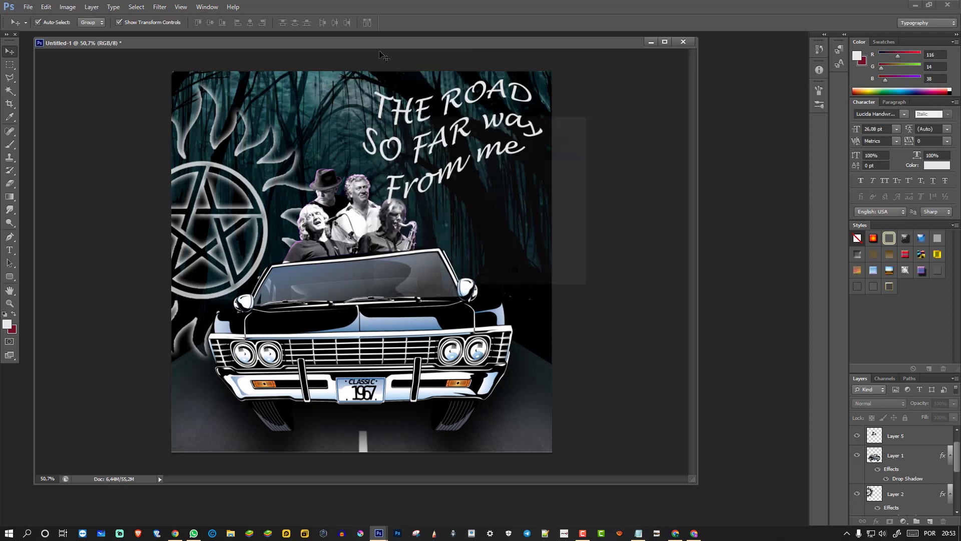
Step: Check the artwork's pixel dimensions and resolution in the Image Size settings, and close them
right_click(379, 44)
click(435, 71)
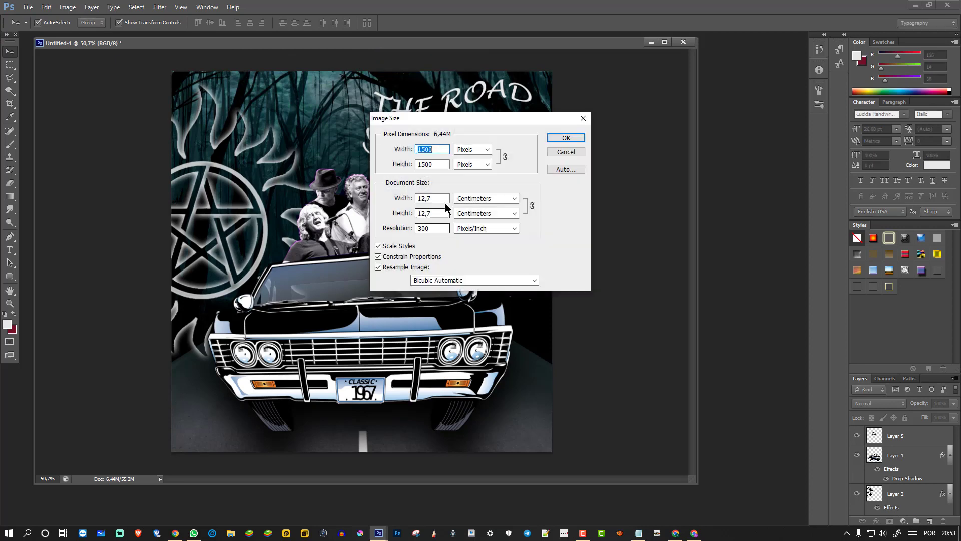
click(443, 149)
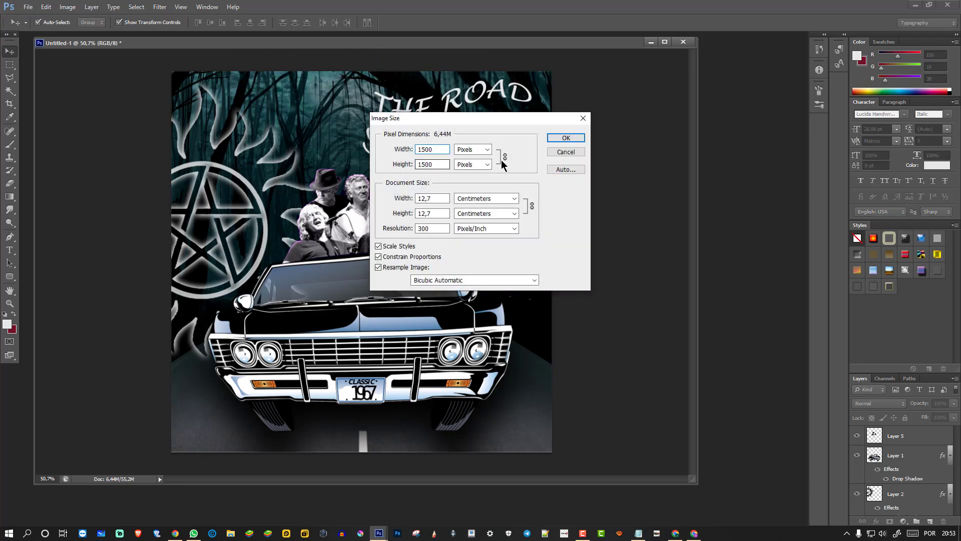
double_click(439, 230)
click(565, 139)
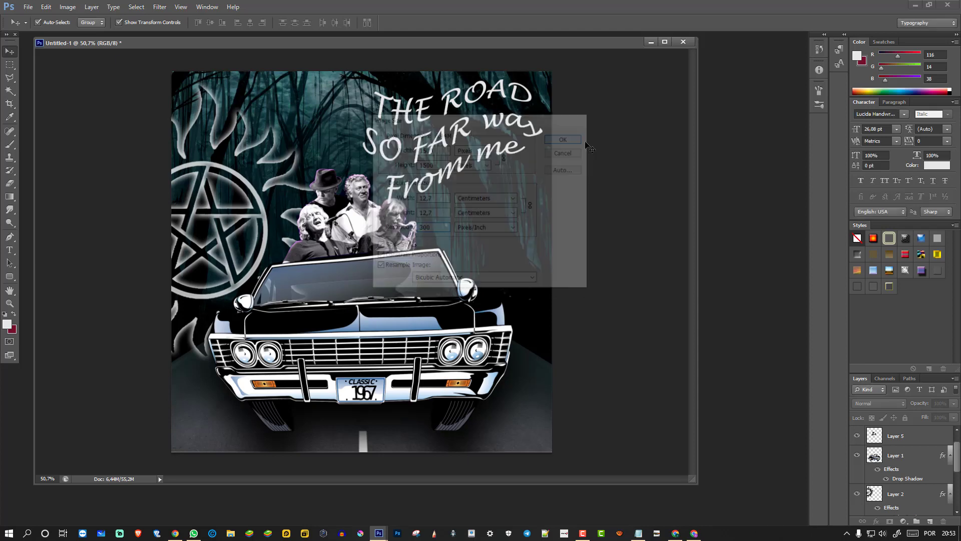
Step: Save the artwork in PNG format to the desktop as nftsobrenatural.png, replacing the existing file and keeping the default PNG options
click(29, 7)
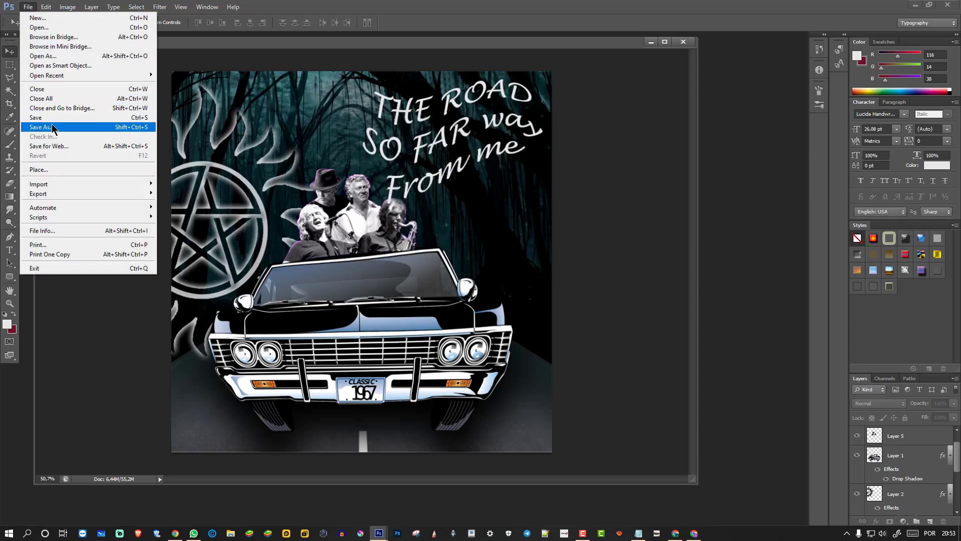
click(41, 127)
click(506, 299)
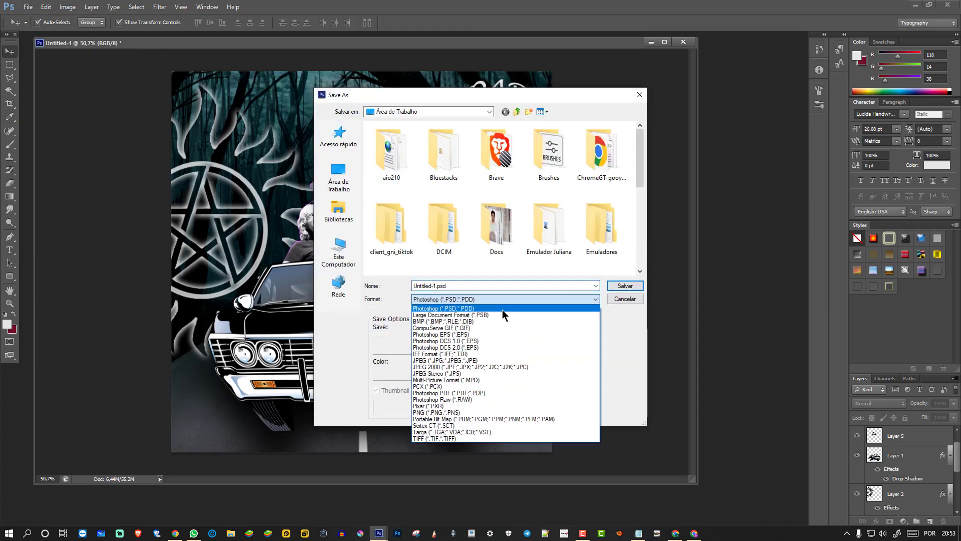
click(484, 413)
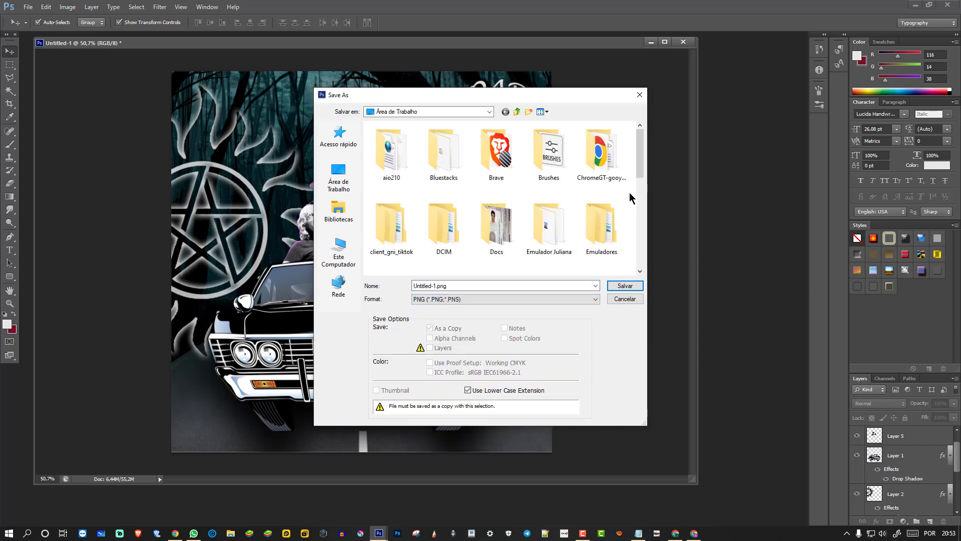
drag(638, 172, 641, 272)
click(391, 234)
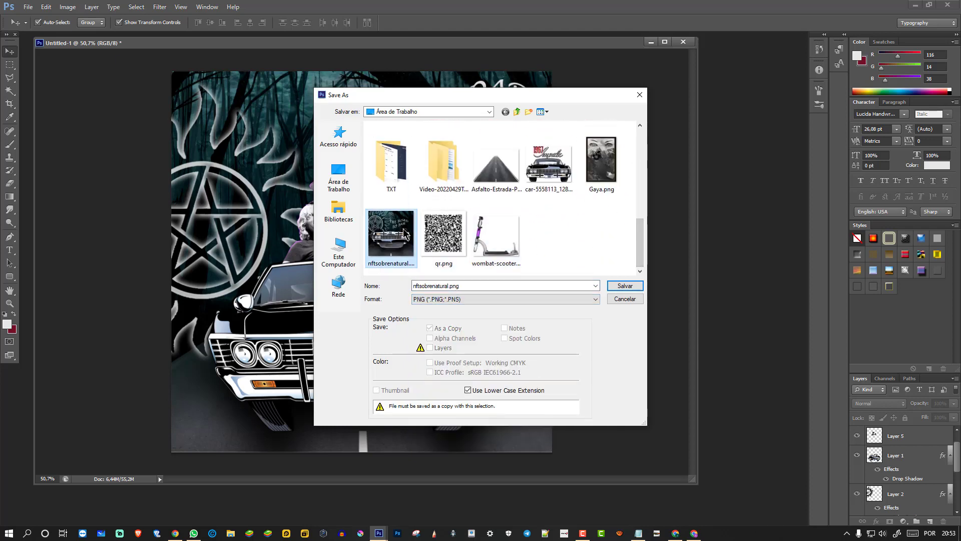
click(621, 287)
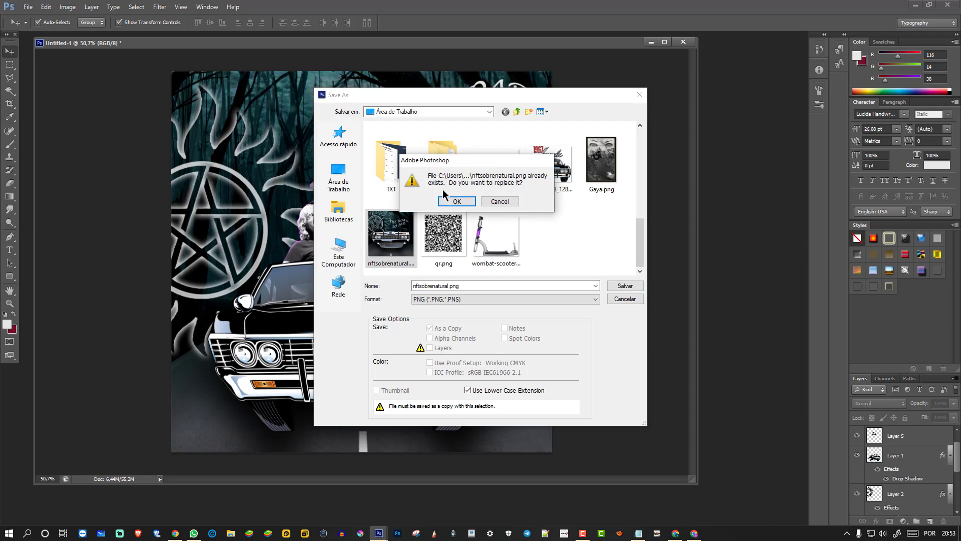
click(455, 201)
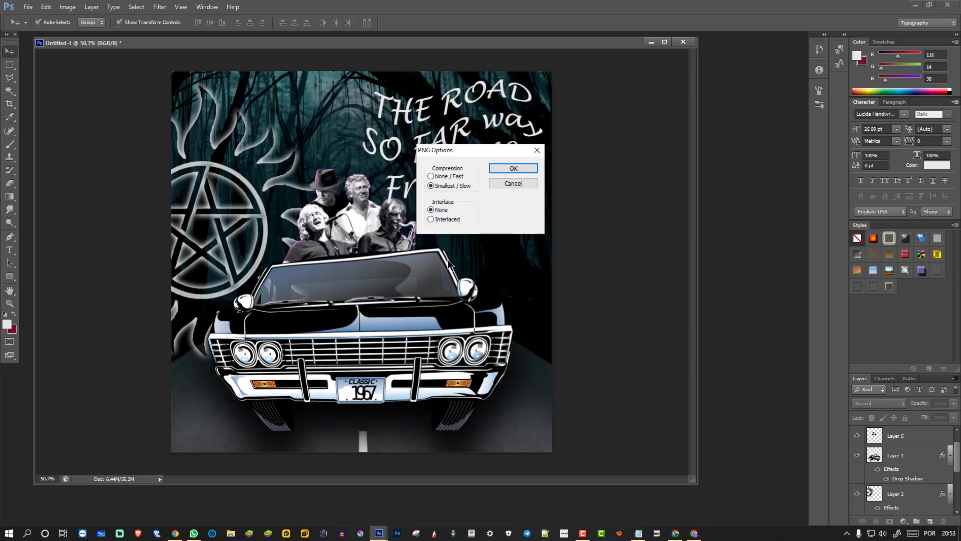
click(519, 167)
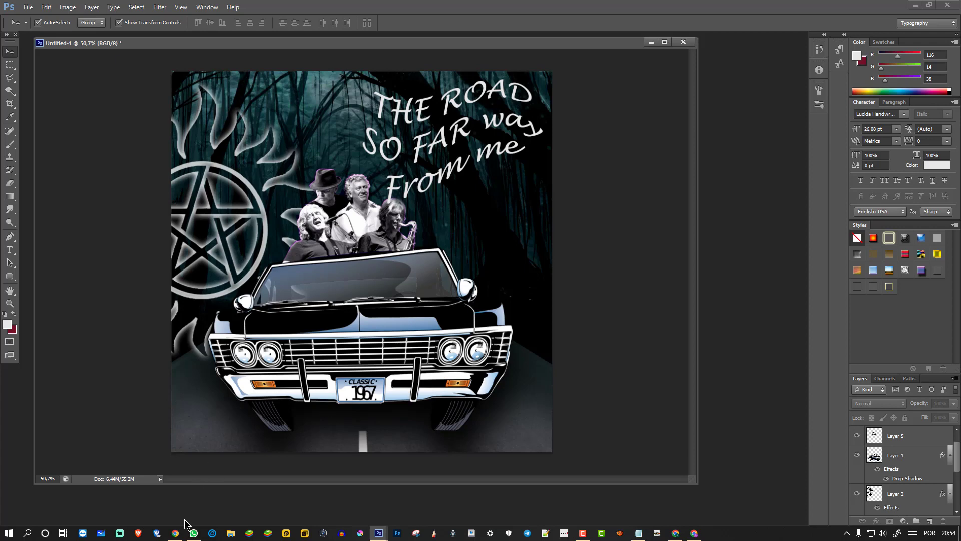
Step: Switch to OpenSea's Create New Item page in Chrome and upload nftsobrenatural.png from the desktop as the item's image
mouse_move(176, 534)
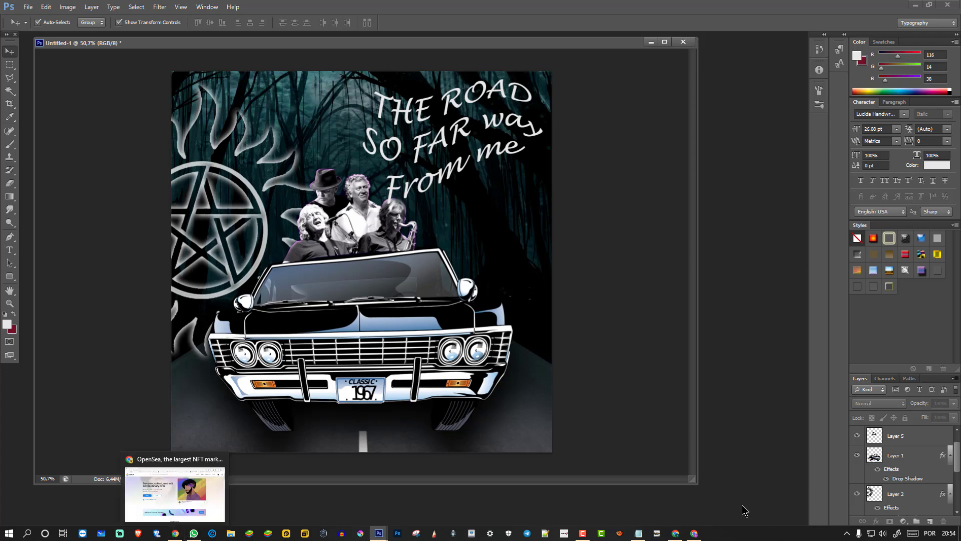
click(694, 533)
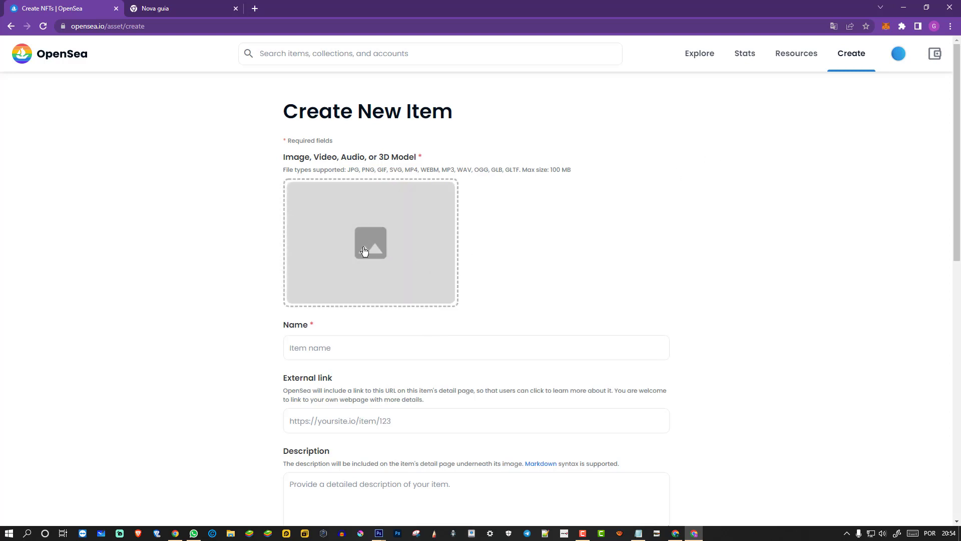
click(452, 284)
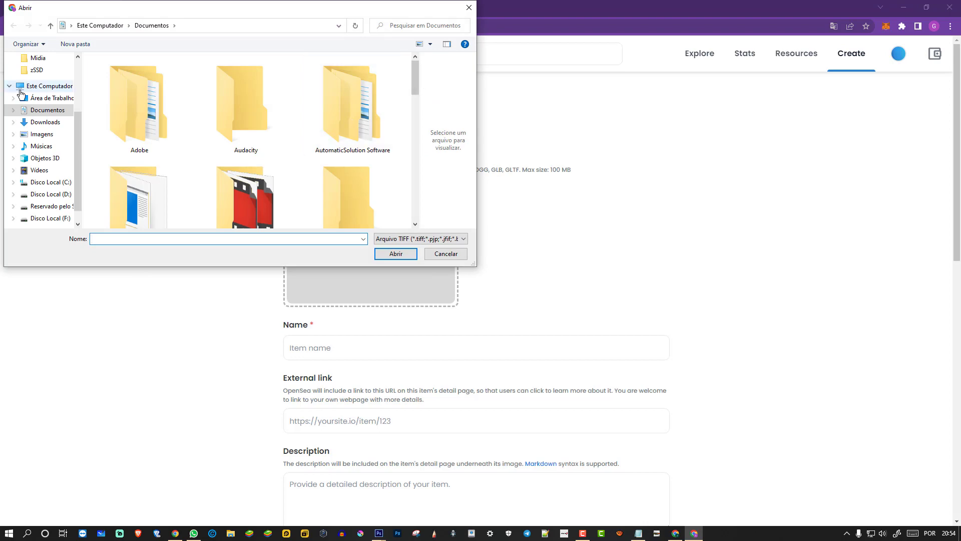
click(39, 99)
drag(415, 101, 413, 186)
double_click(276, 170)
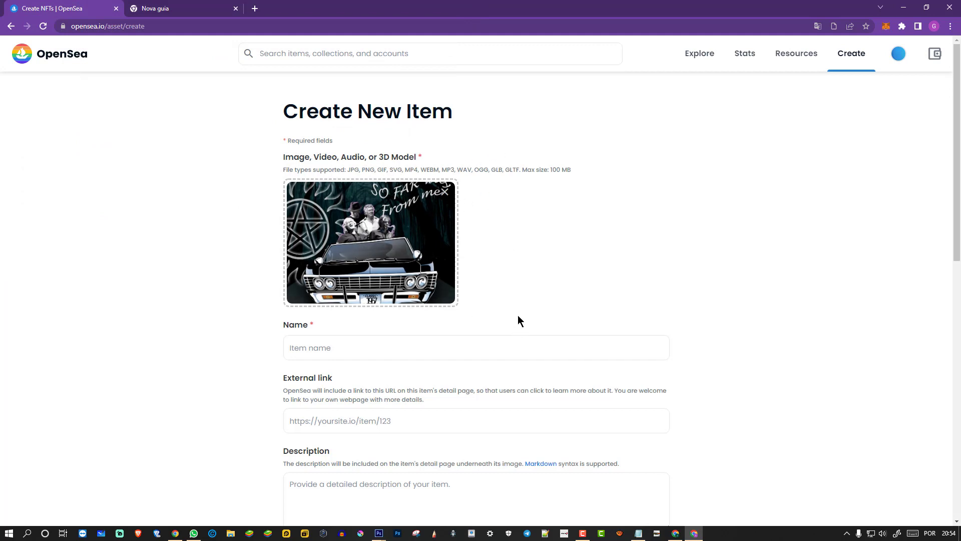
Step: Name the item DireSupernatural and enter the description "Nada a declarar porque fiz isso na zoeira."
click(386, 350)
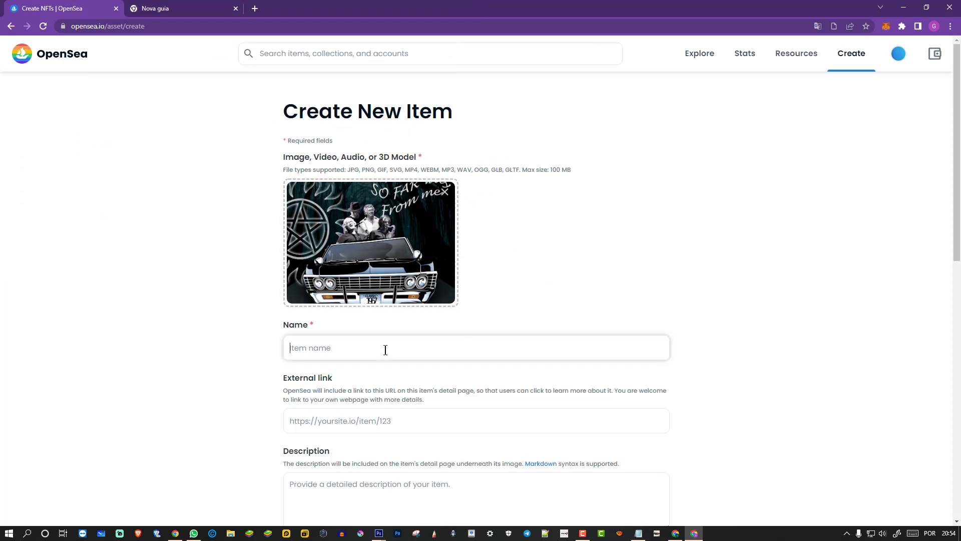
text(DireSupernatural)
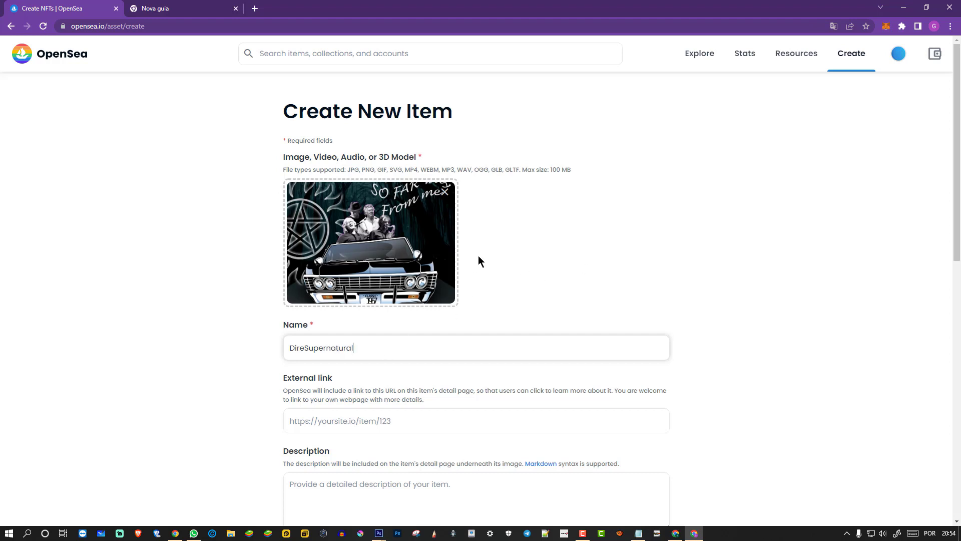
scroll(711, 244, down, 3)
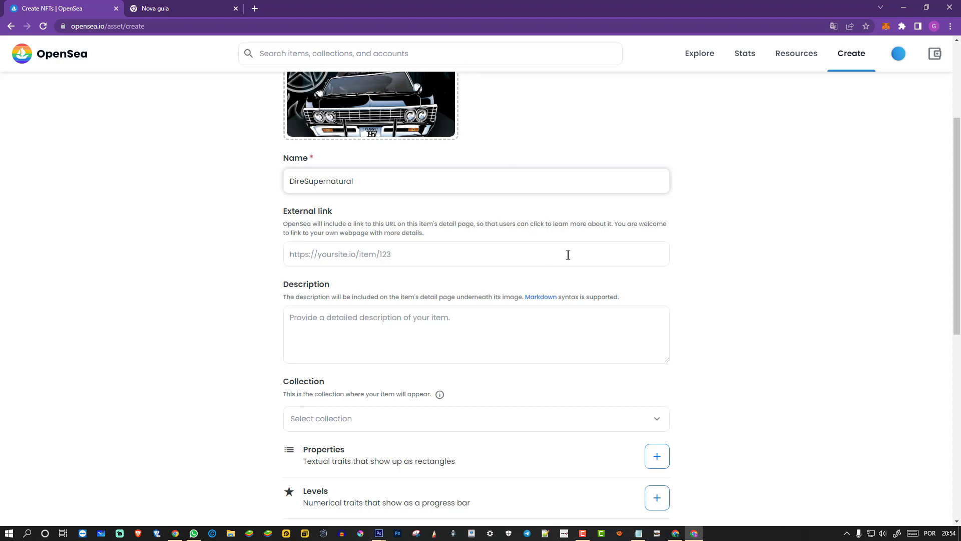
click(466, 324)
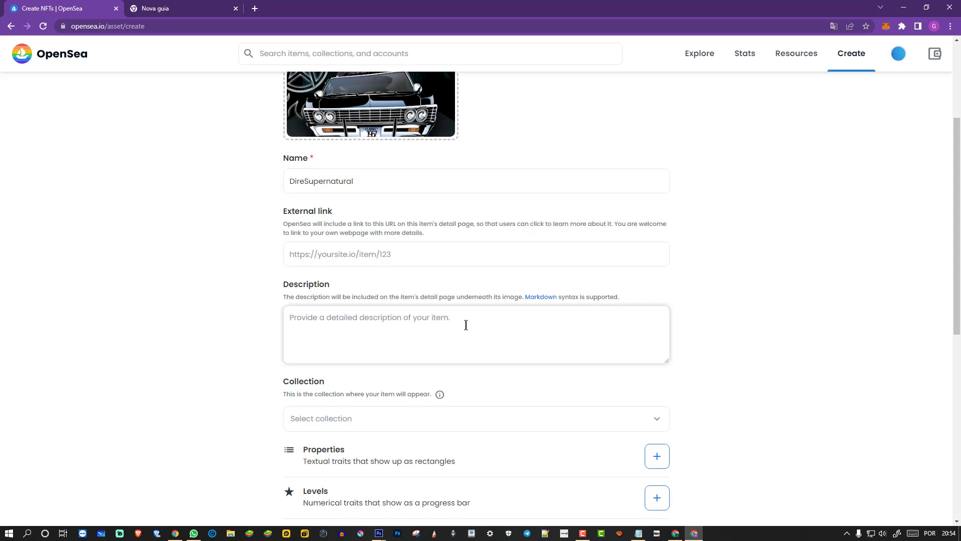
text(Nada a dec)
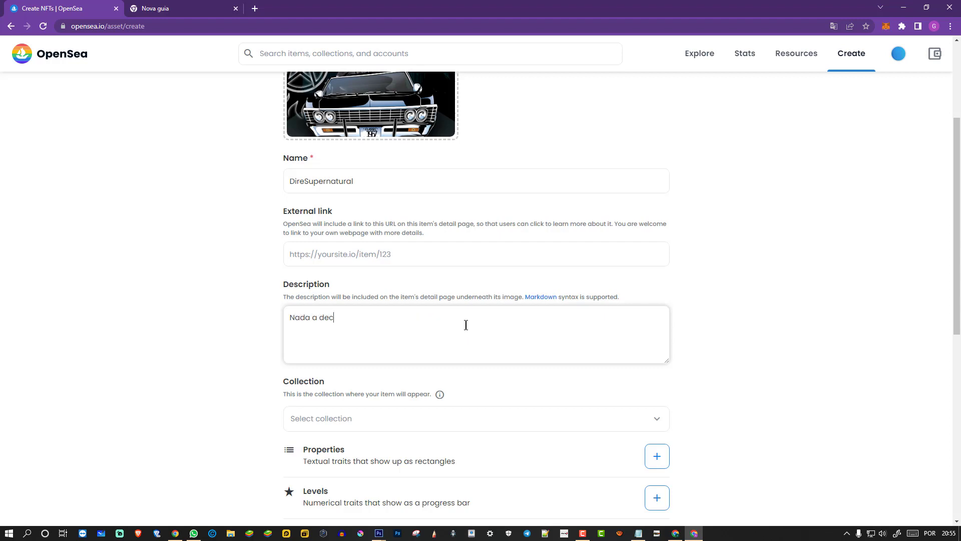
text(larar poruqe fiz isso na zoeira.)
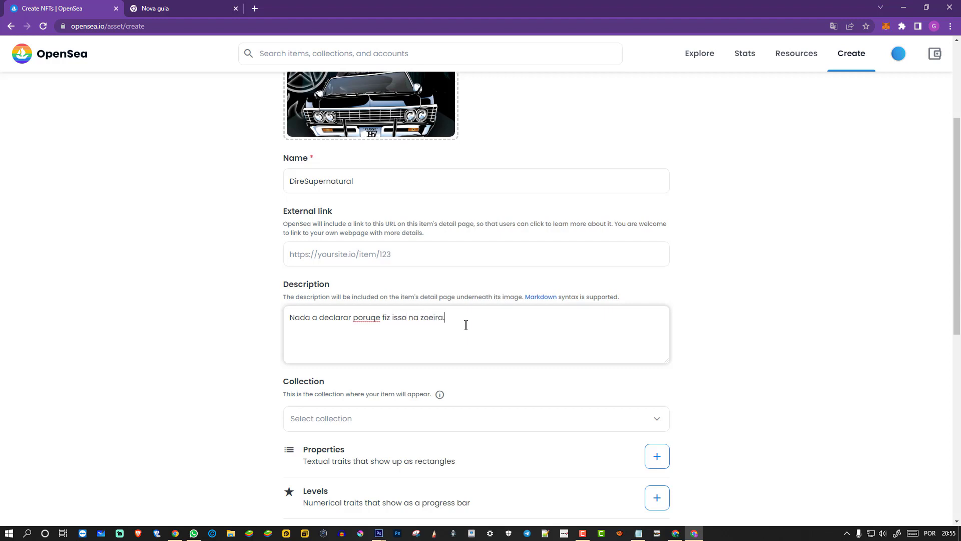
right_click(372, 318)
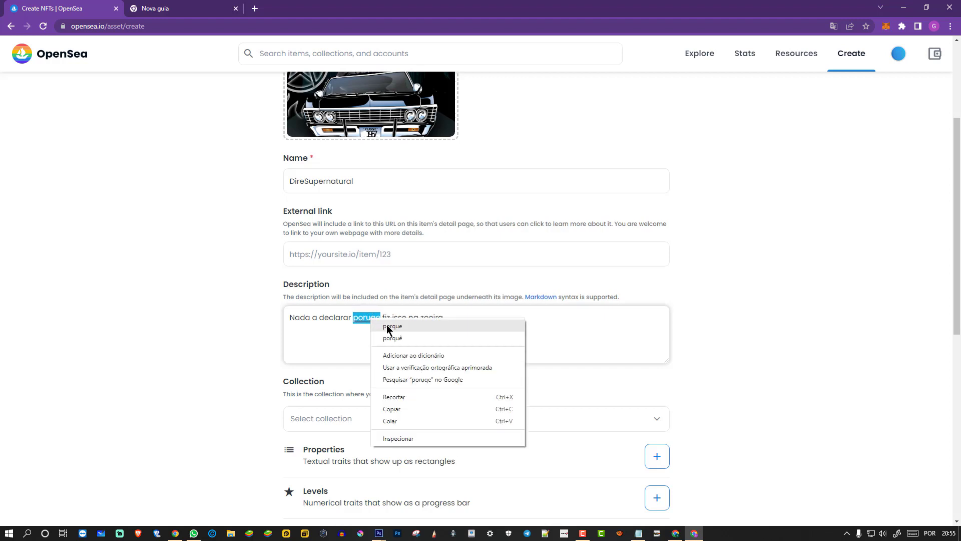
click(388, 327)
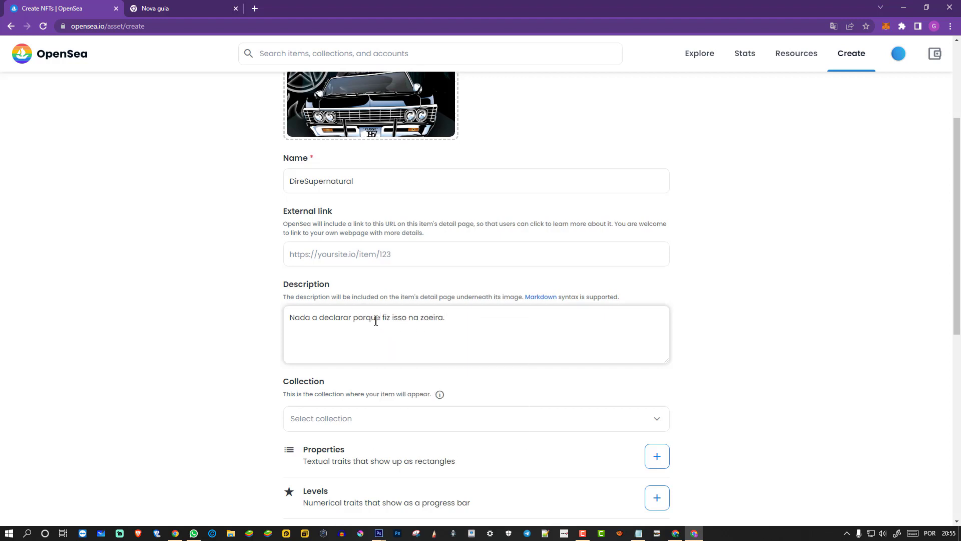
Step: Add a property to the item with the type "impala" and the name "dire", and save it
scroll(726, 256, down, 3)
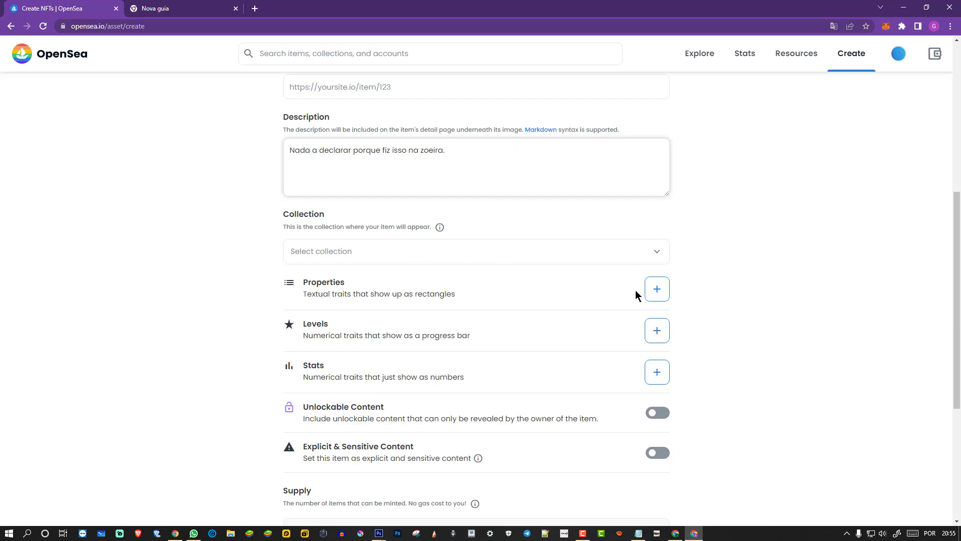
click(654, 291)
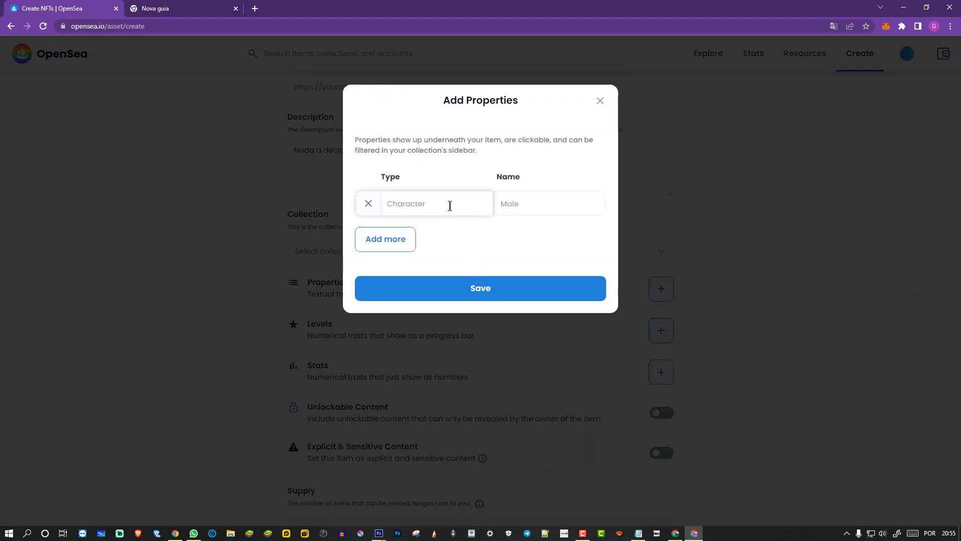
text(impla)
click(532, 207)
text(dire)
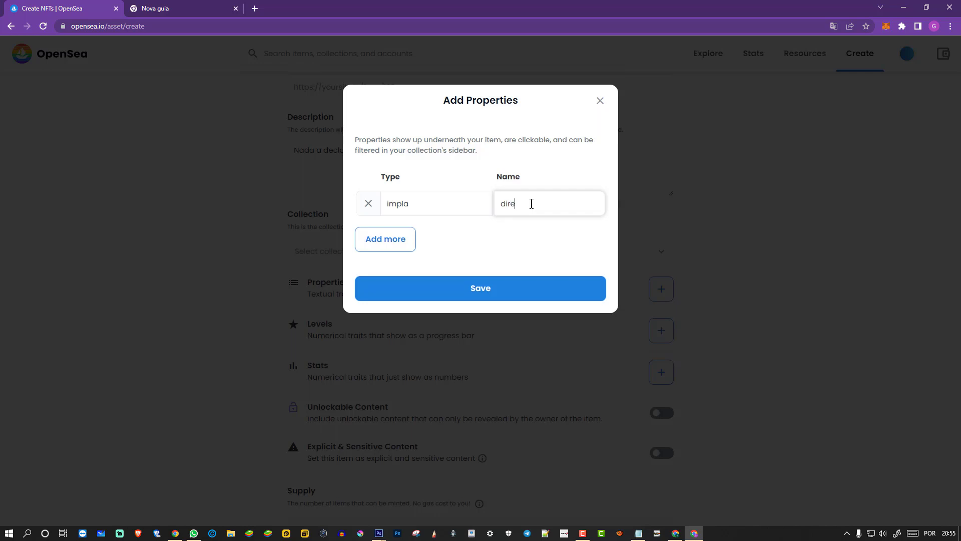
click(403, 201)
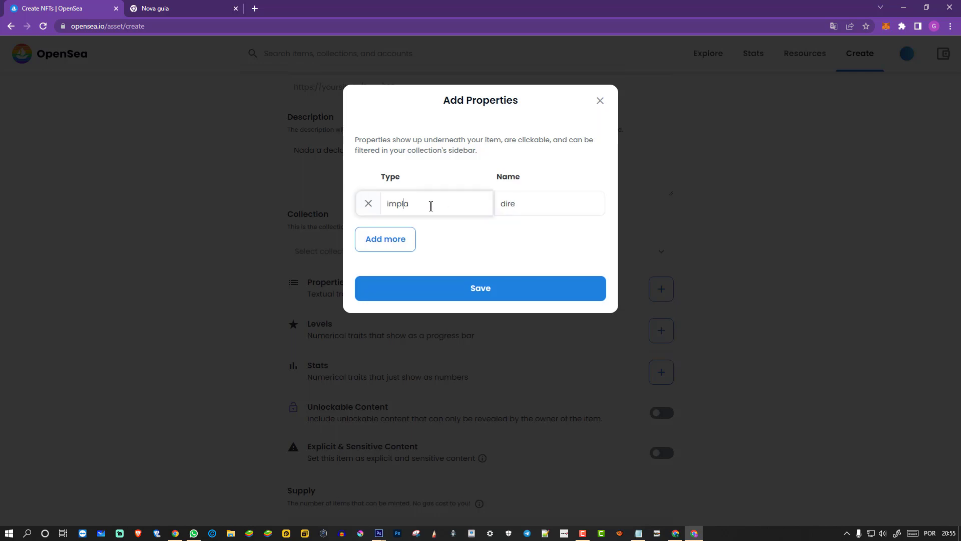
text(a)
click(493, 292)
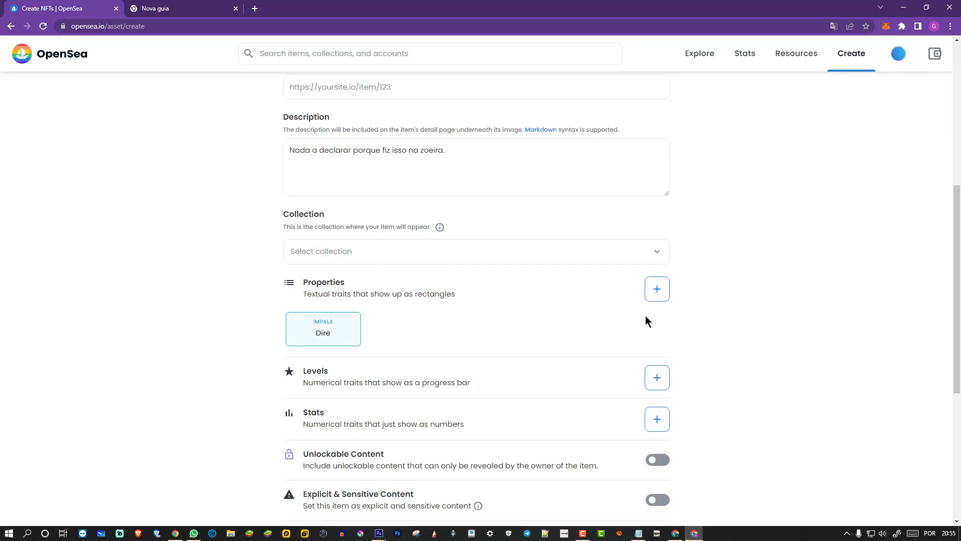
Step: Change the item's blockchain to Polygon
scroll(707, 295, down, 3)
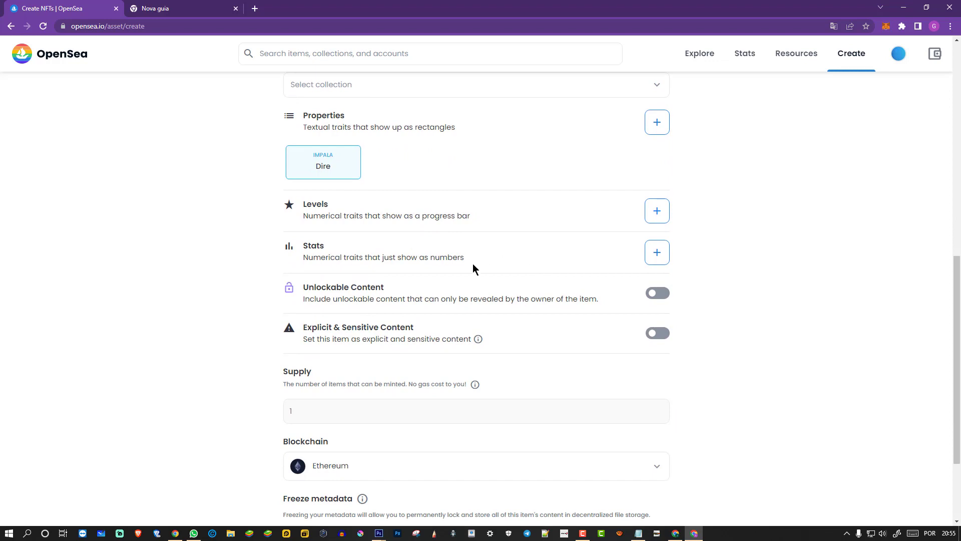
scroll(421, 225, down, 2)
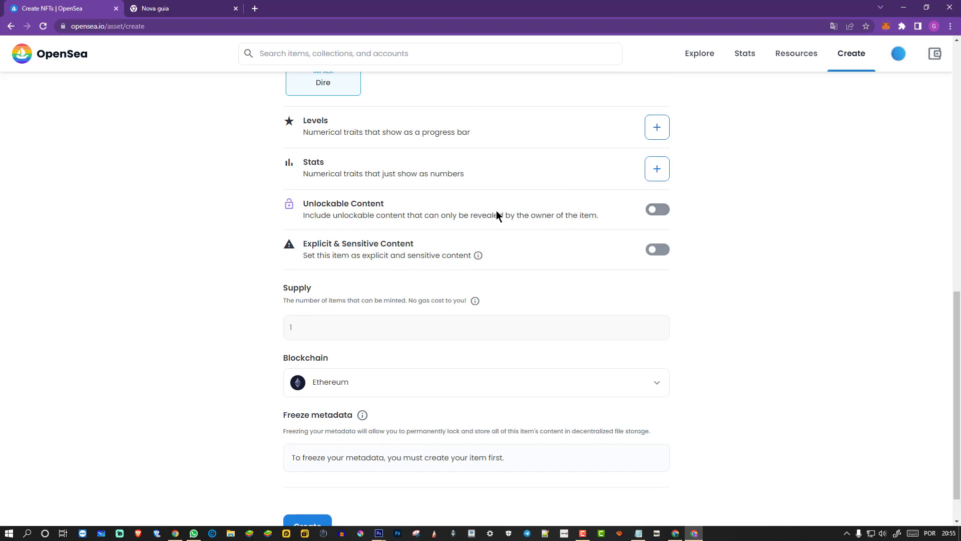
scroll(497, 215, down, 1)
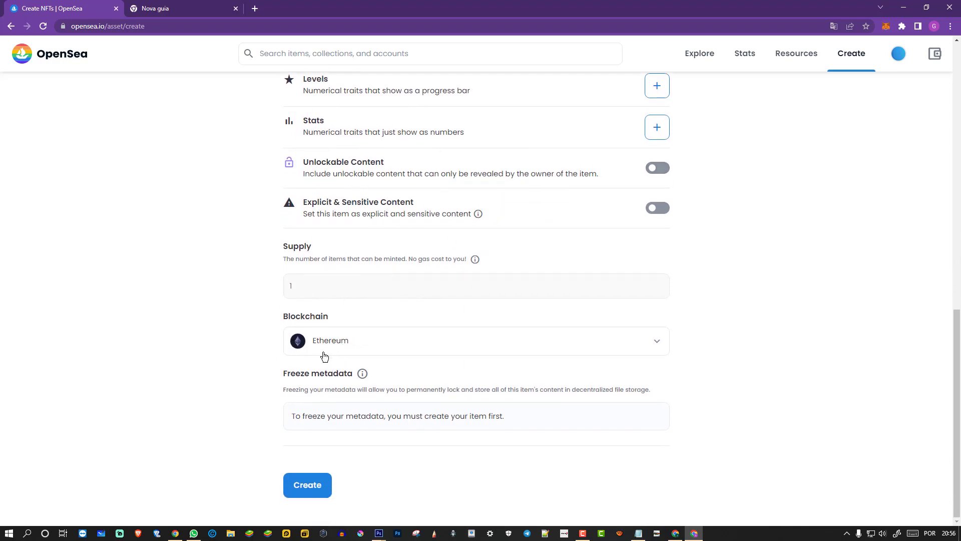
drag(320, 289, 272, 287)
click(659, 341)
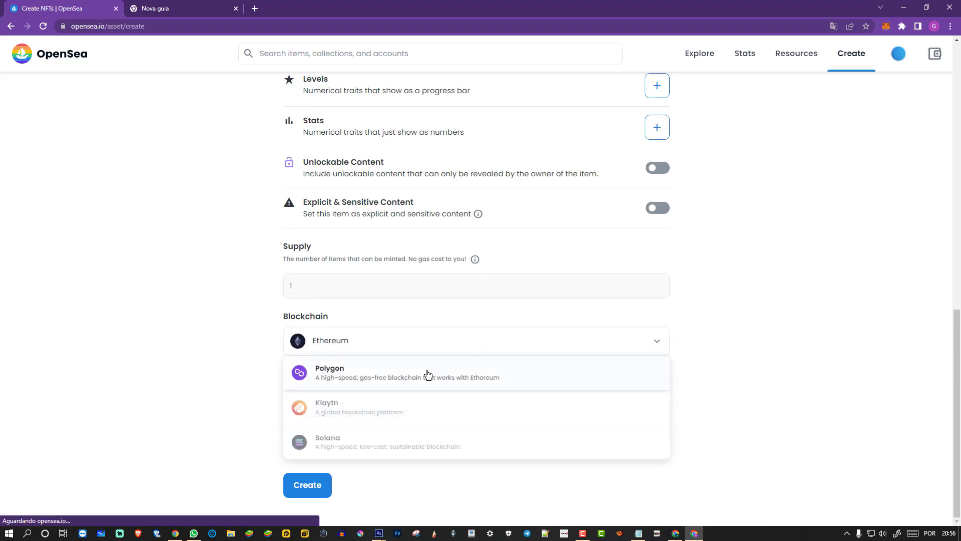
click(427, 374)
Step: Set the item's supply to 10
double_click(312, 290)
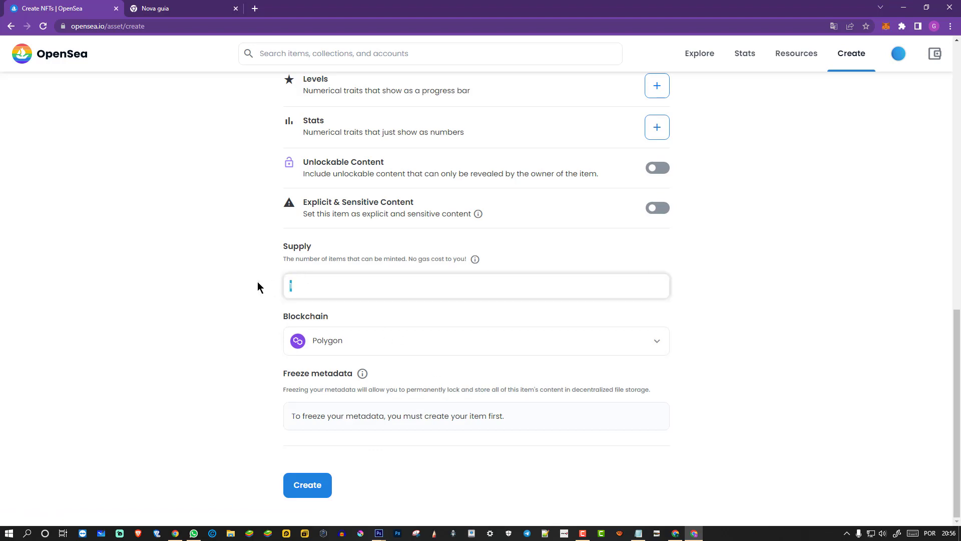
text(0)
click(723, 255)
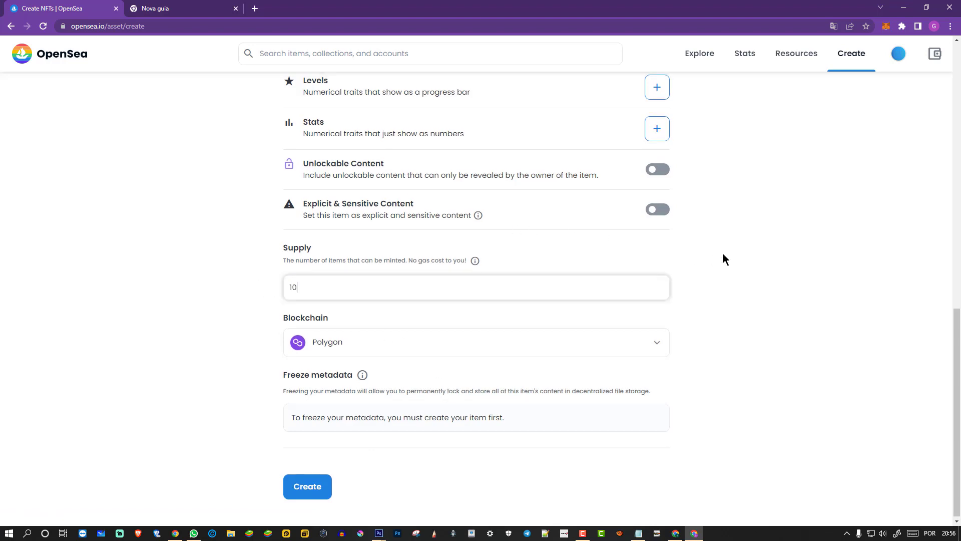
scroll(711, 251, up, 15)
scroll(874, 314, down, 10)
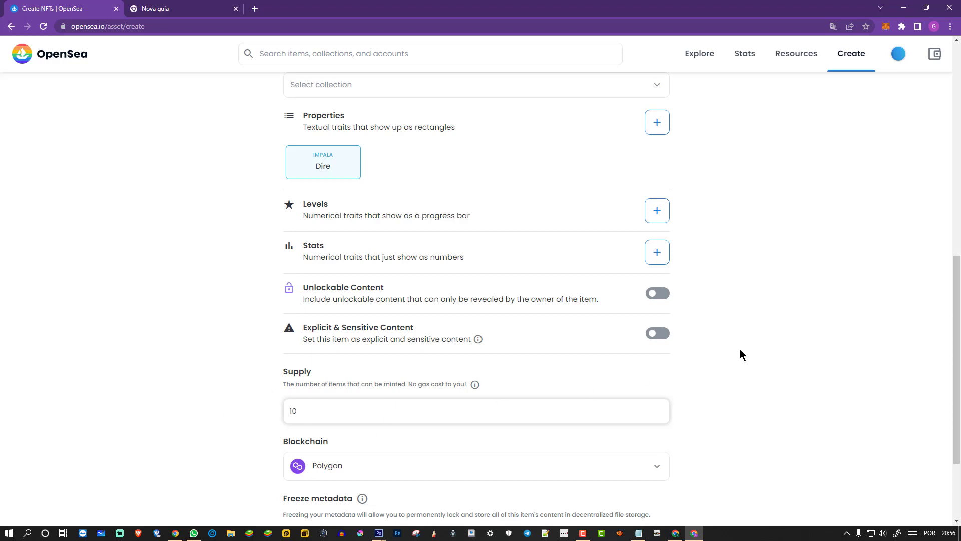
scroll(465, 404, down, 2)
Step: Try larger supply quantities for the item, entering 1100 and then 250
drag(301, 327, 223, 324)
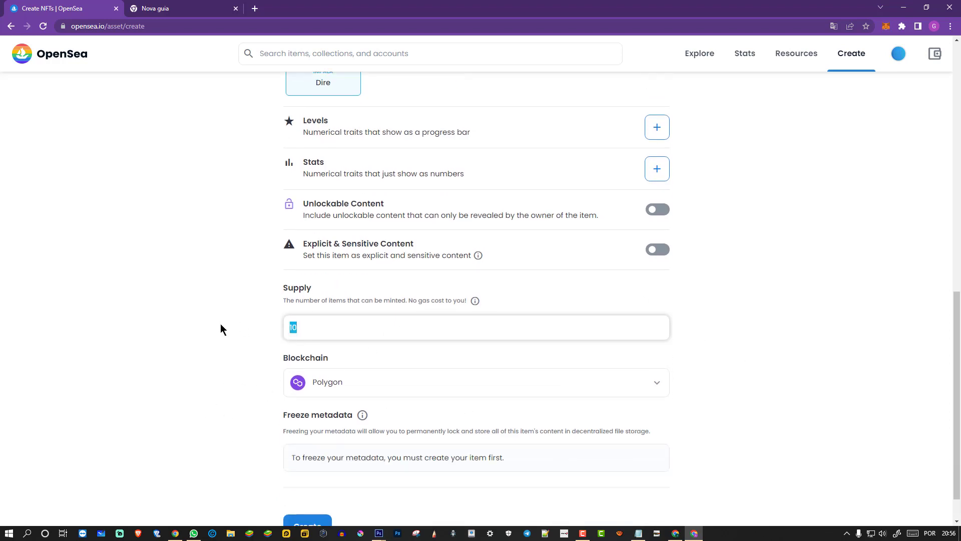
text(1100)
key(BackSpace)
key(BackSpace)
key(BackSpace)
text(250)
Step: Clear the supply quantity and set it to 1
drag(304, 327, 273, 329)
key(BackSpace)
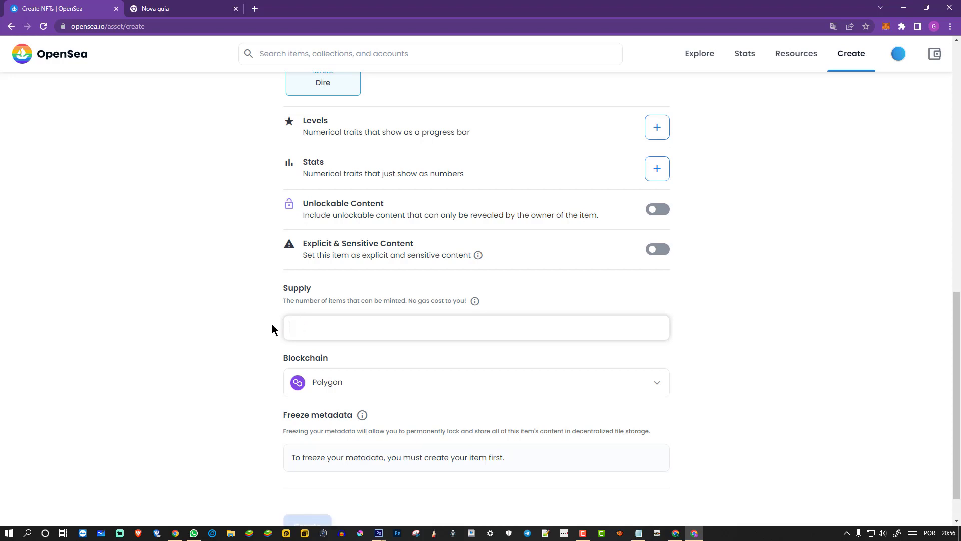
text(1)
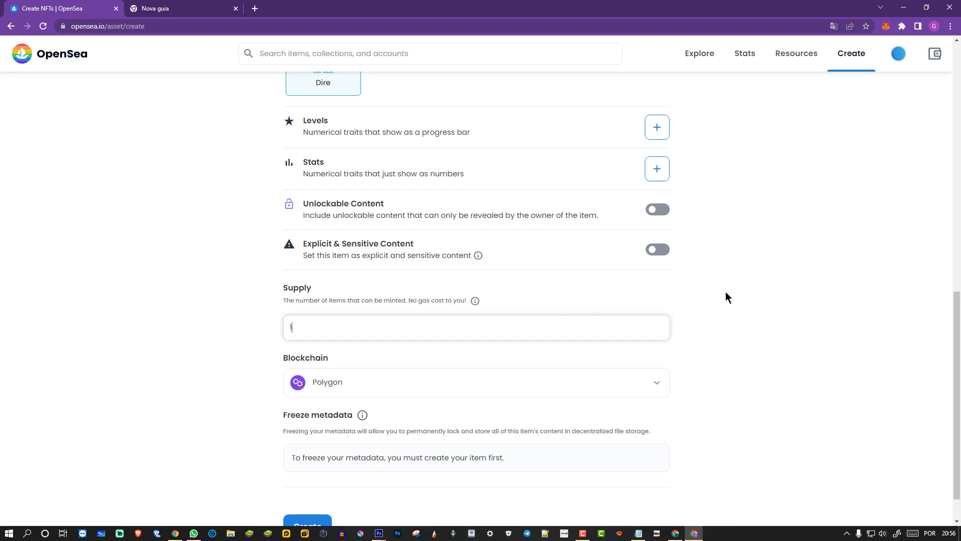
scroll(785, 292, down, 1)
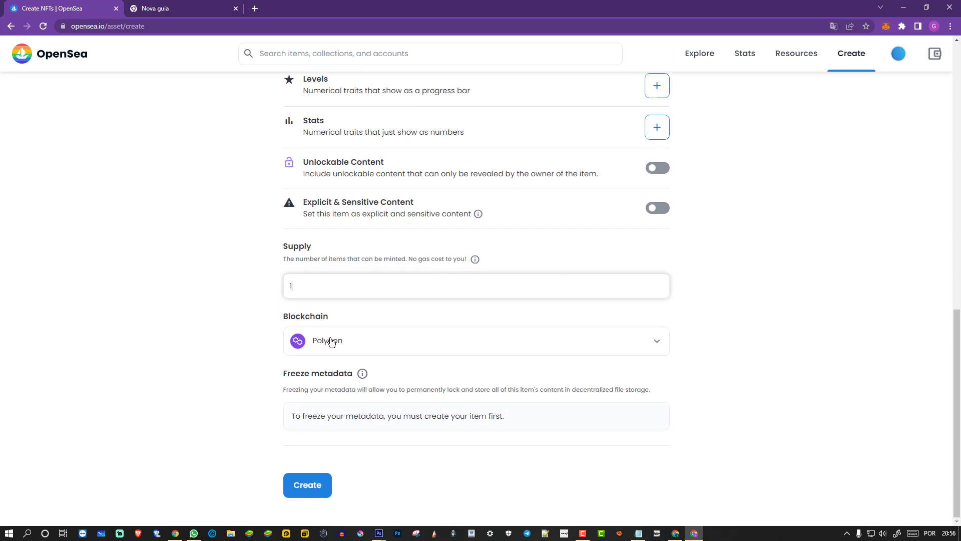
Step: Create the DireSupernatural item and complete the human verification by selecting all fire hydrant images
click(311, 484)
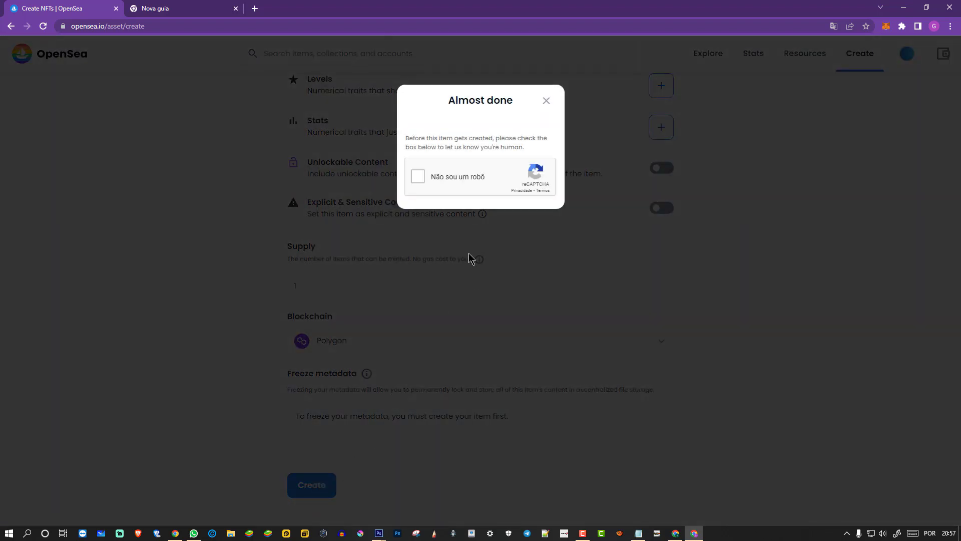
click(418, 177)
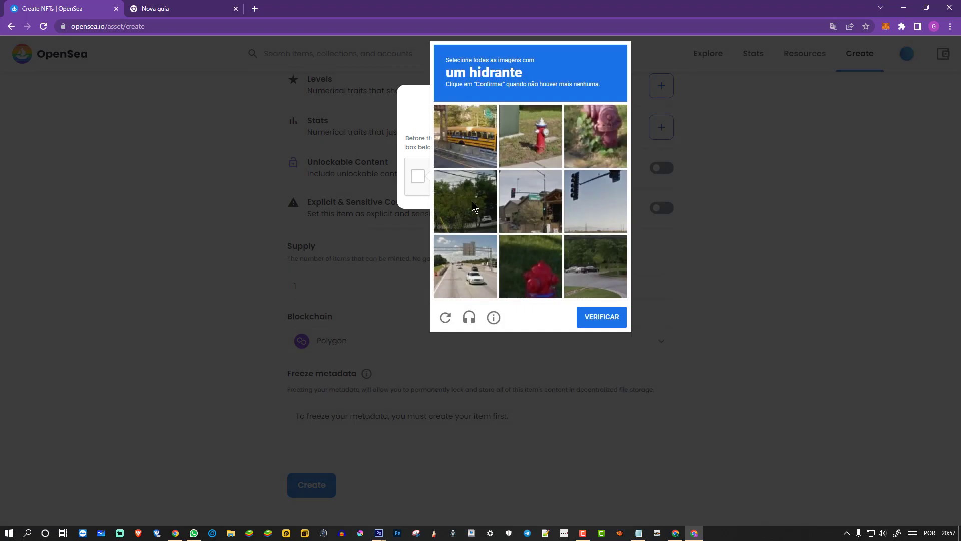
click(530, 150)
click(590, 131)
click(546, 254)
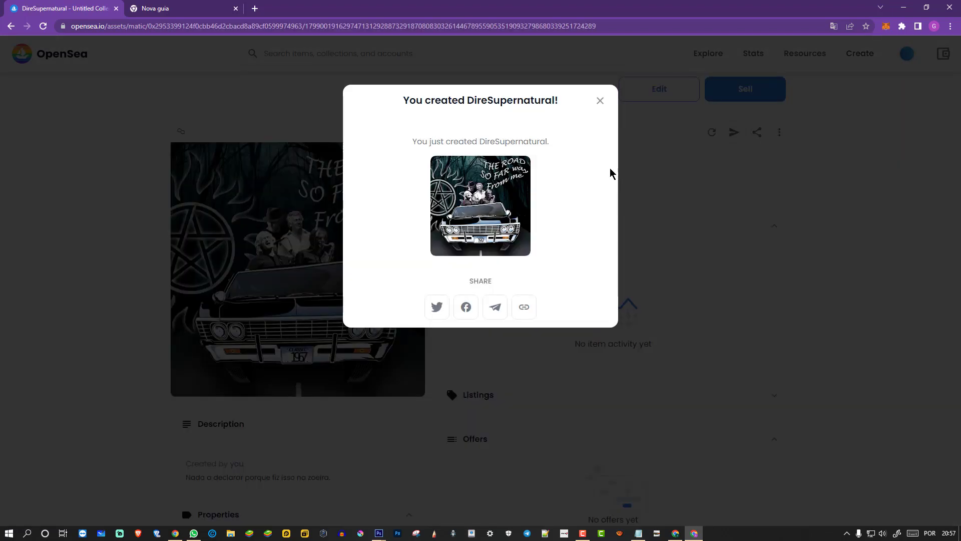
click(600, 101)
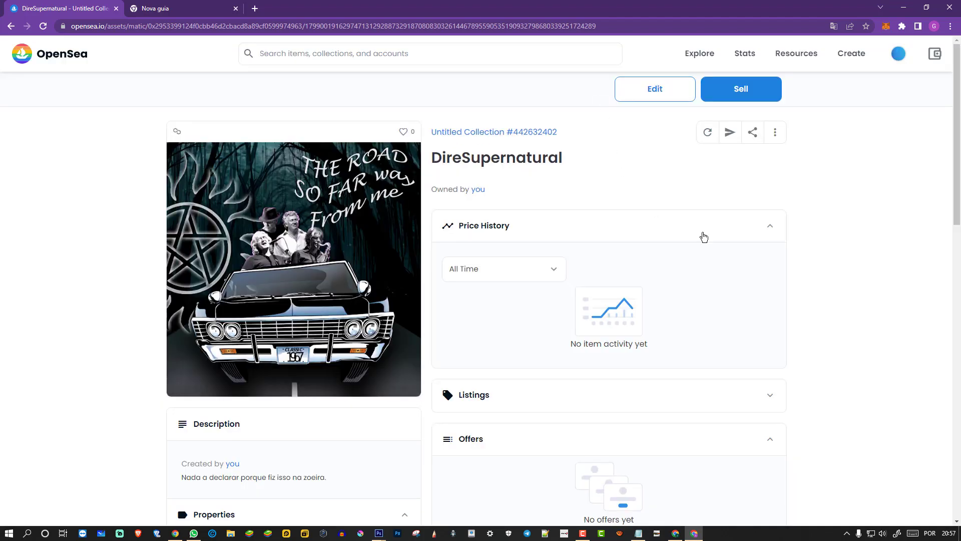
Step: Open the DireSupernatural item from the profile's created items and start listing it for sale
scroll(839, 225, down, 7)
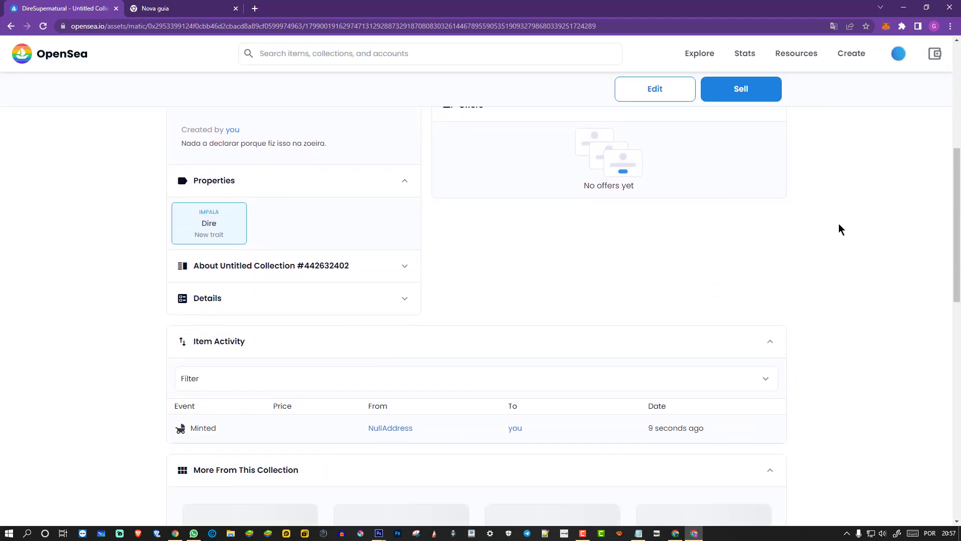
scroll(839, 225, down, 2)
scroll(839, 225, up, 8)
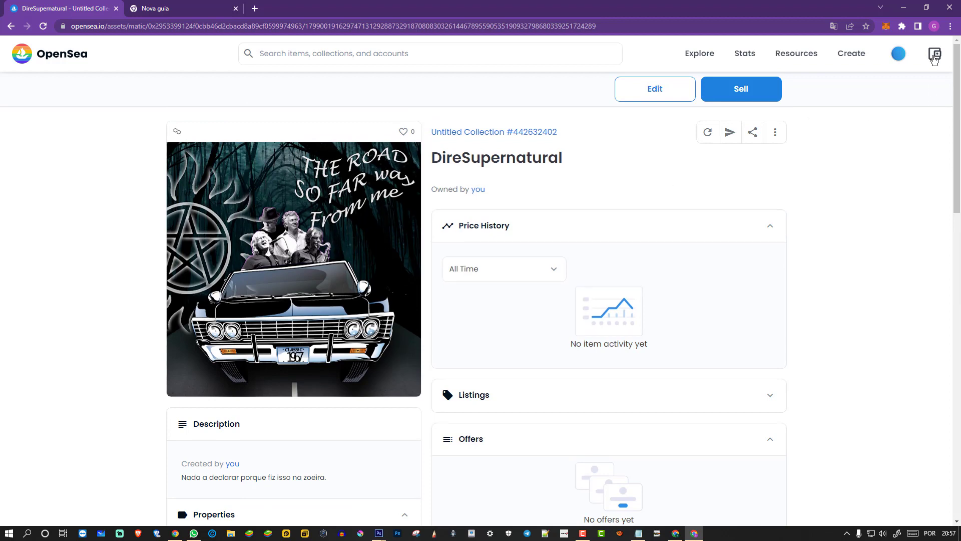
mouse_move(898, 53)
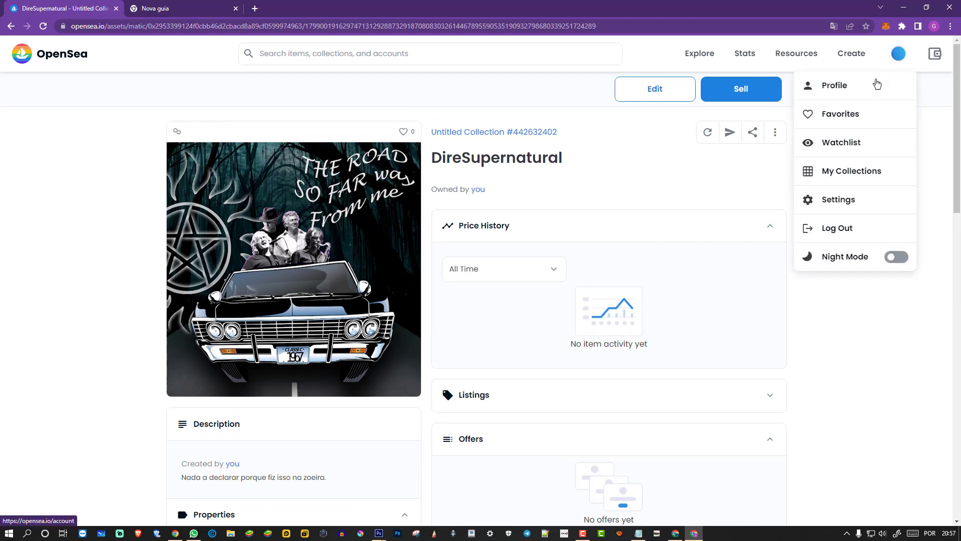
click(877, 84)
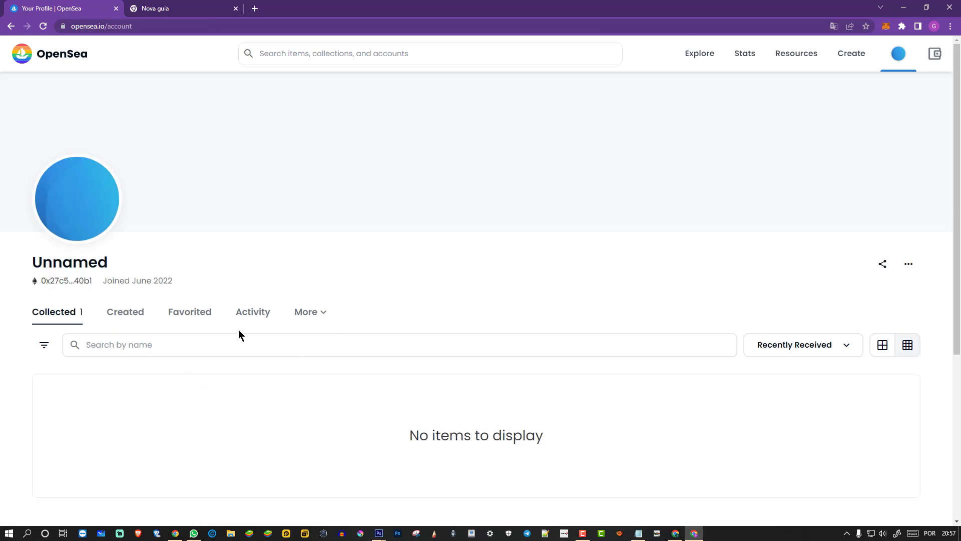
scroll(239, 331, down, 3)
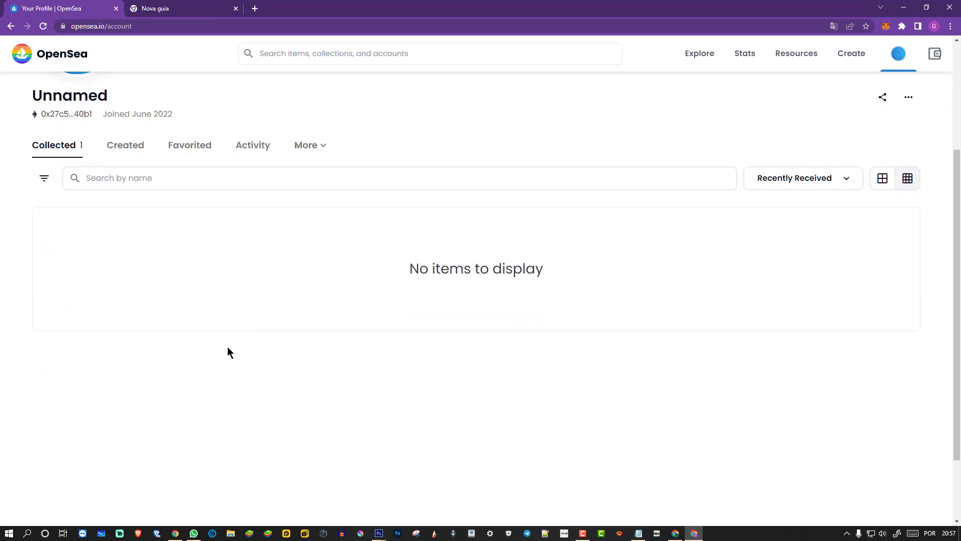
click(62, 146)
click(133, 146)
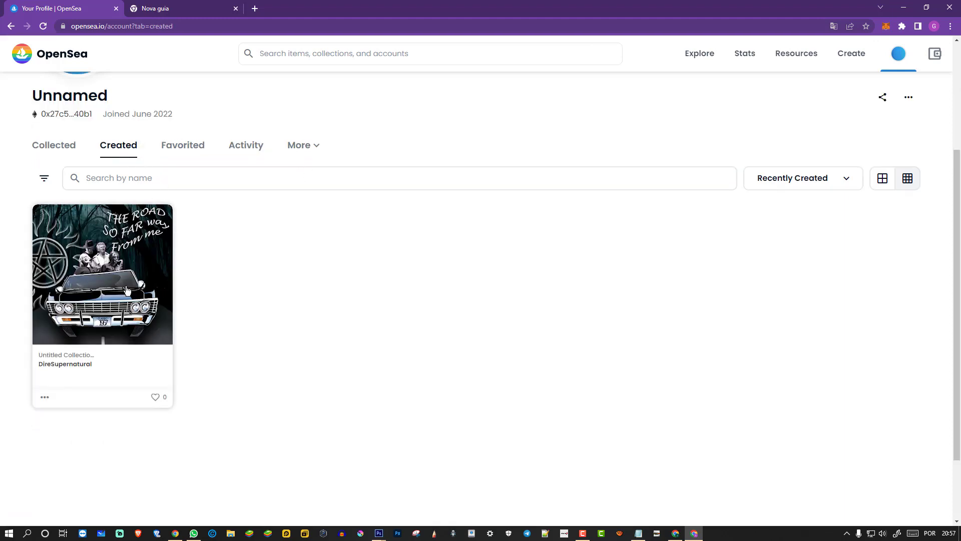
click(153, 308)
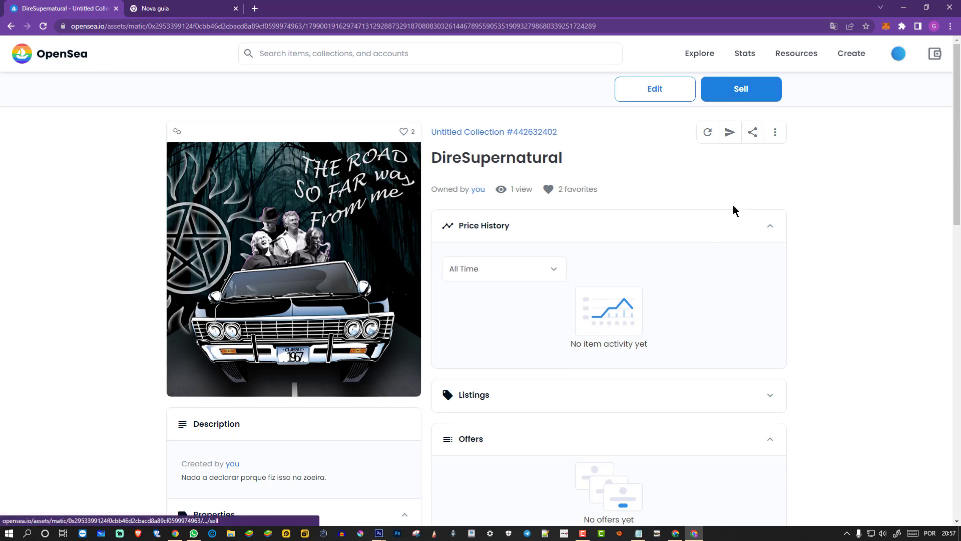
click(734, 94)
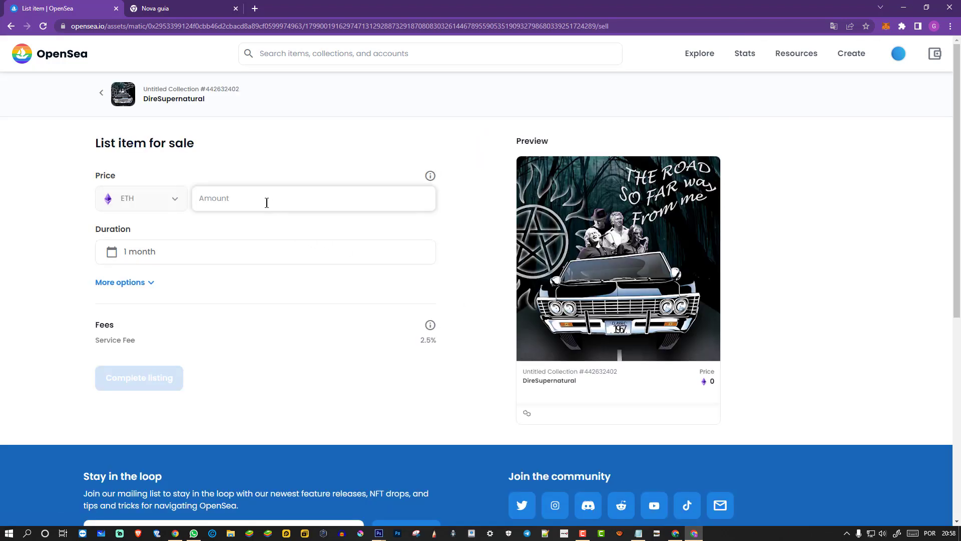
Step: Try listing prices of 0.01, 0.1 and 0.9 ETH for the item
text(0)
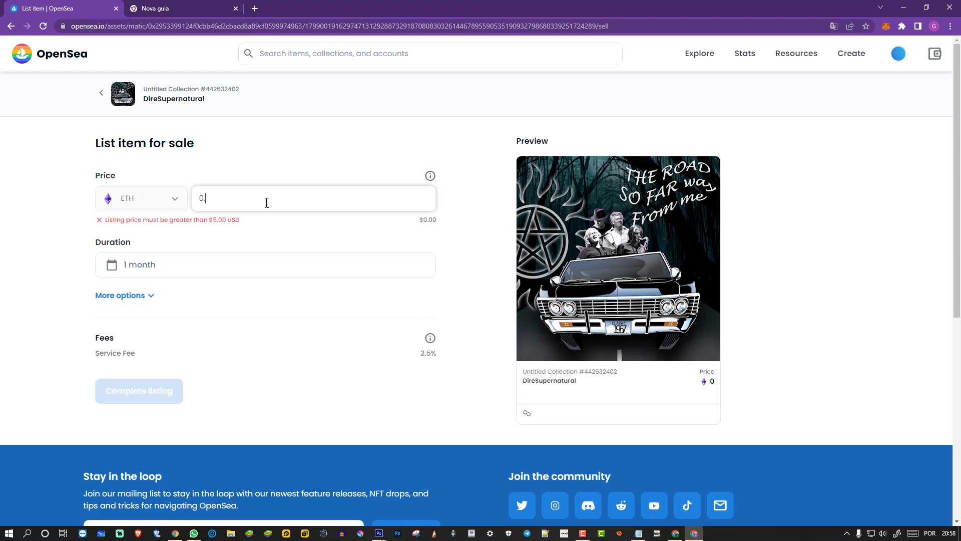
text(.01)
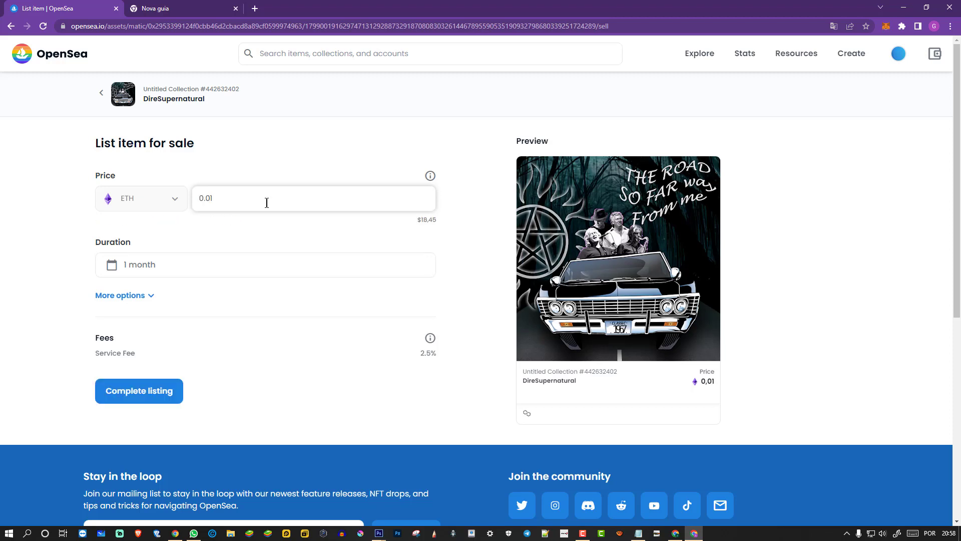
key(BackSpace)
key(BackSpace)
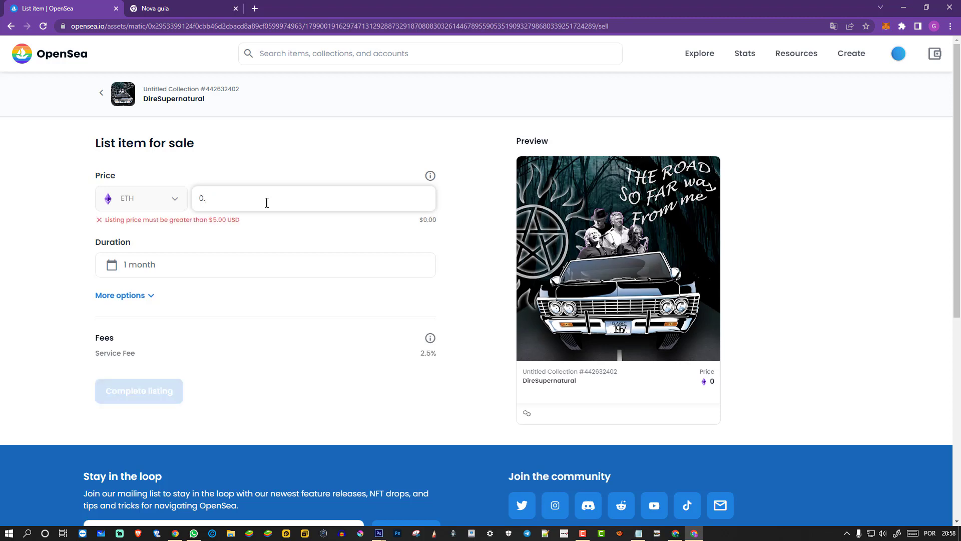
text(1)
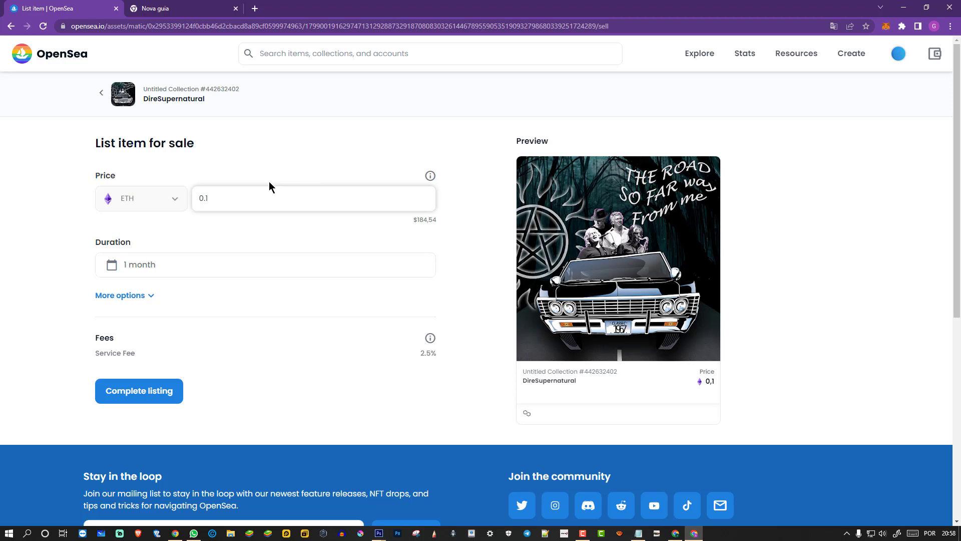
key(BackSpace)
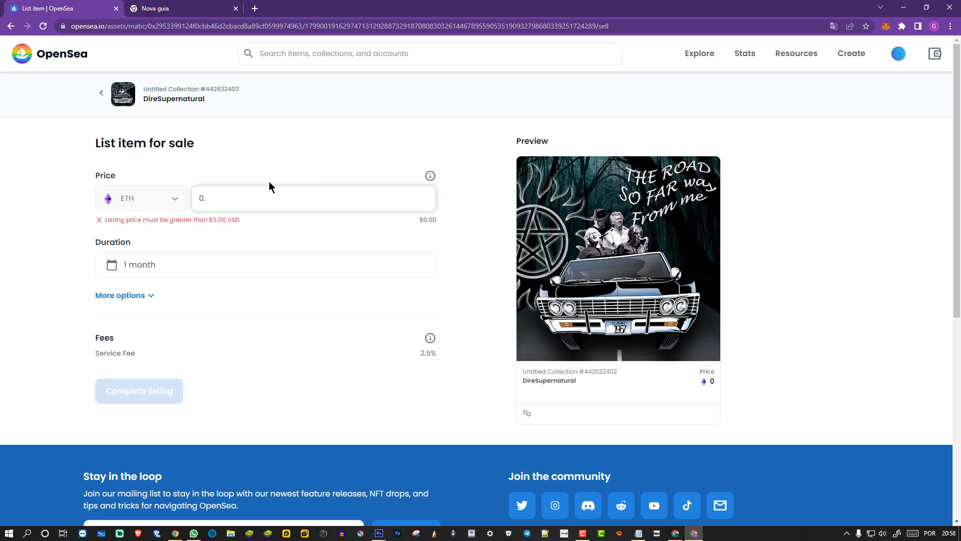
text(9)
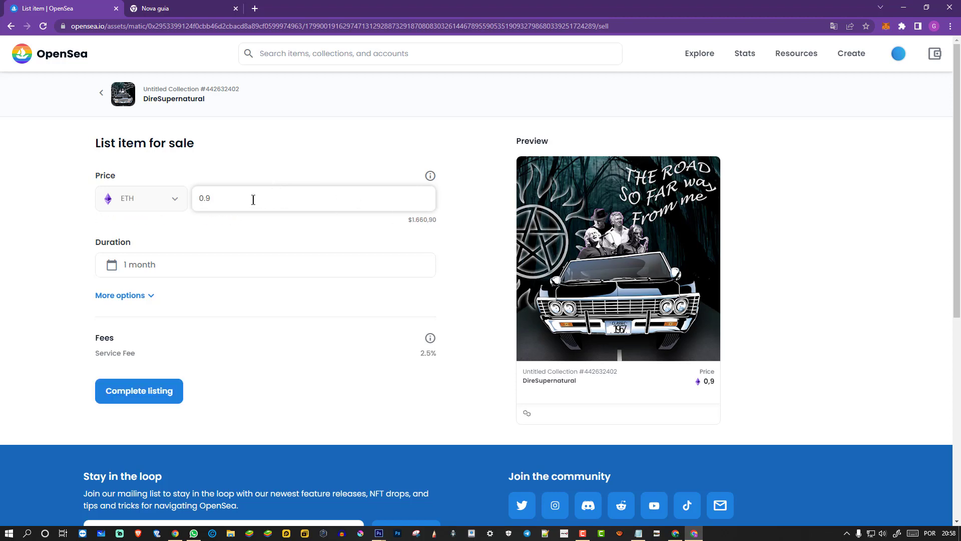
Step: Try listing prices of 0.003, 0.02 and 0.2 ETH for the item
key(BackSpace)
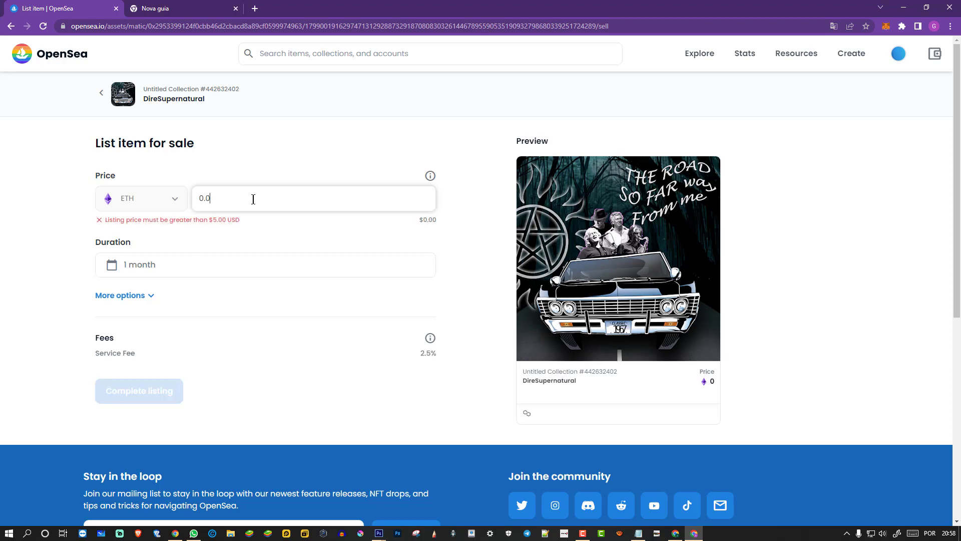
text(001)
key(BackSpace)
text(3)
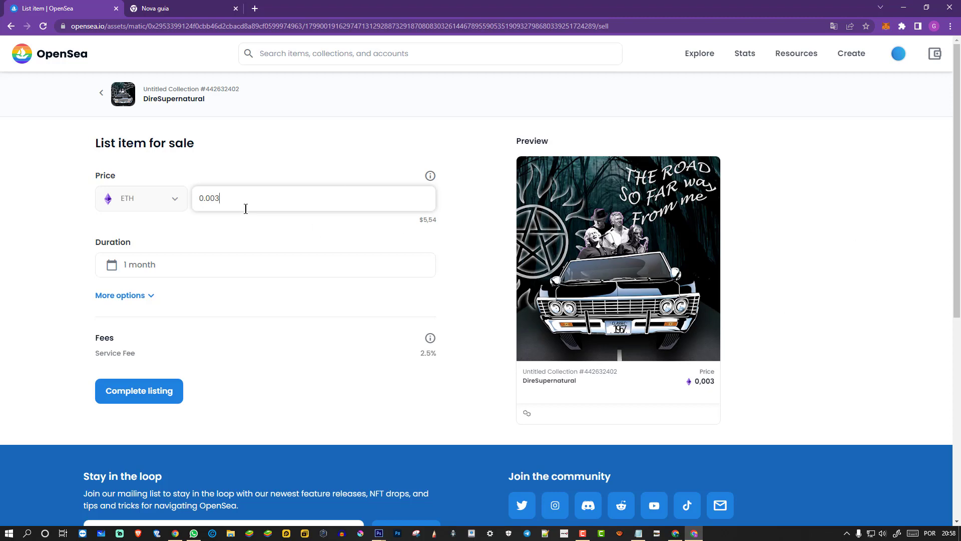
key(BackSpace)
key(BackSpace)
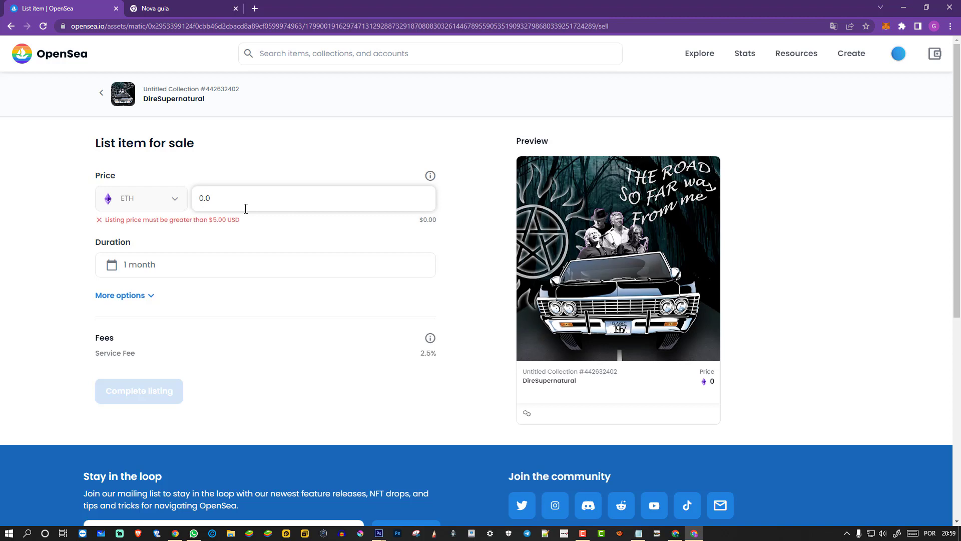
text(2)
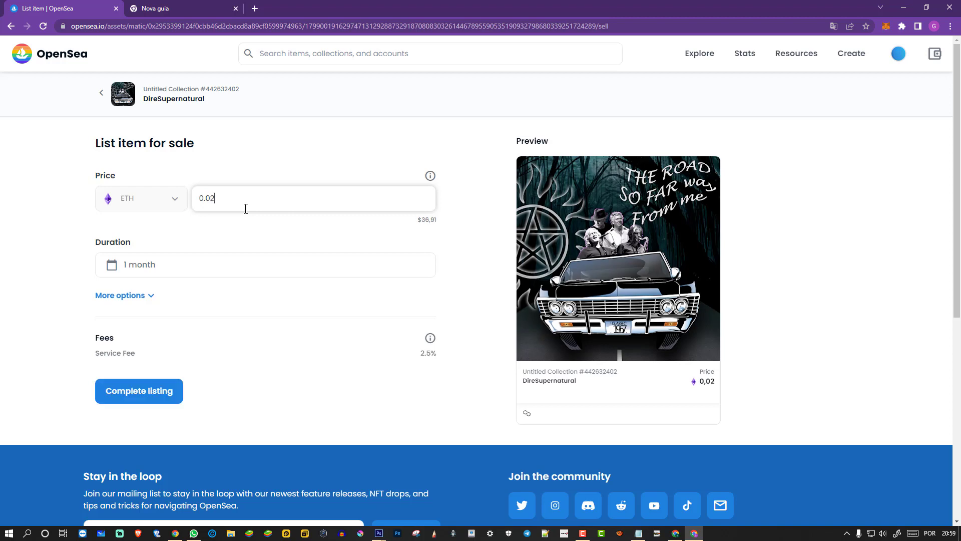
key(BackSpace)
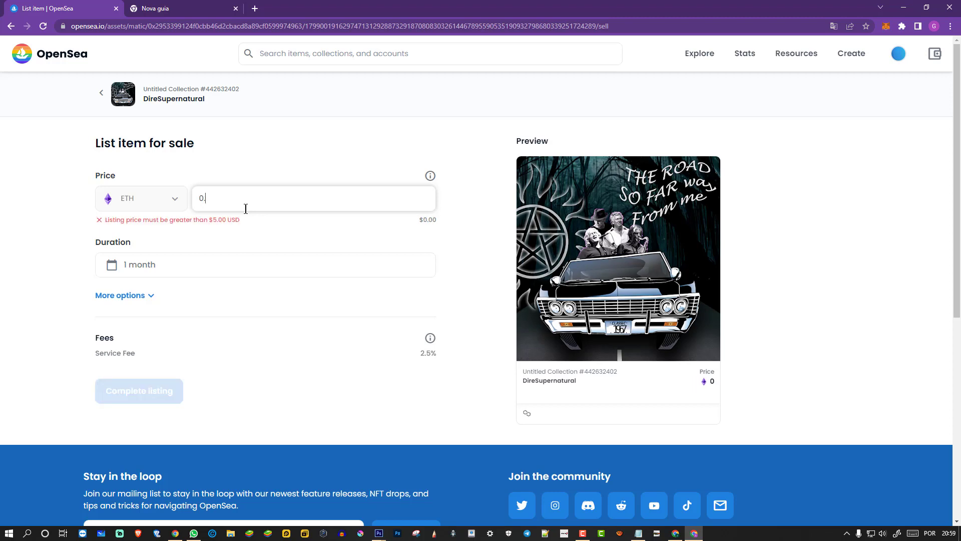
text(1)
key(BackSpace)
text(2)
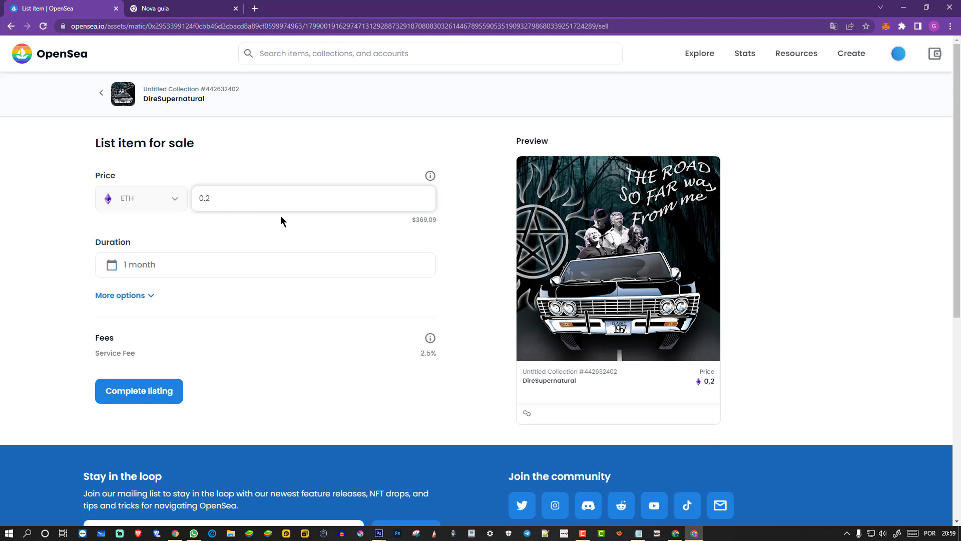
Step: Set the item's listing price to 0.06 ETH
key(BackSpace)
text(1)
key(BackSpace)
text(8)
key(BackSpace)
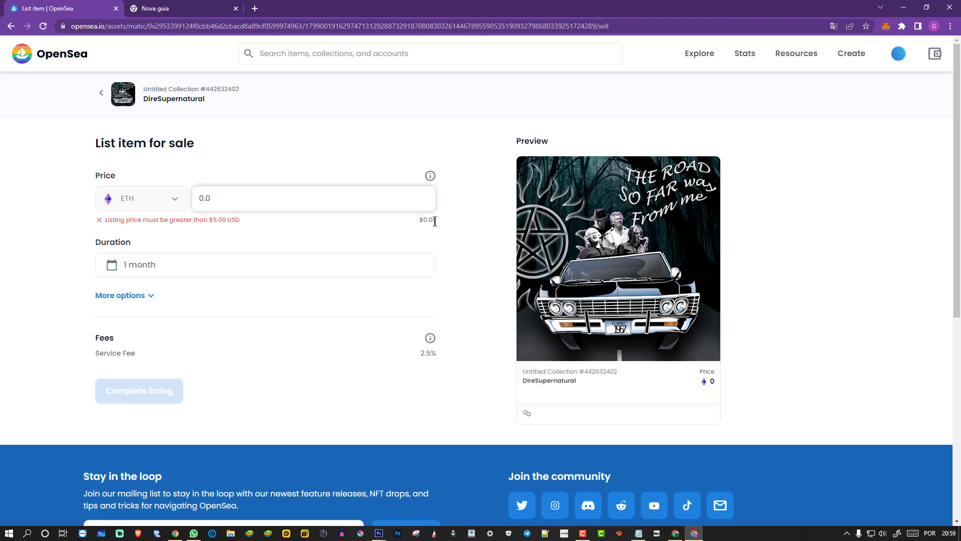
text(5)
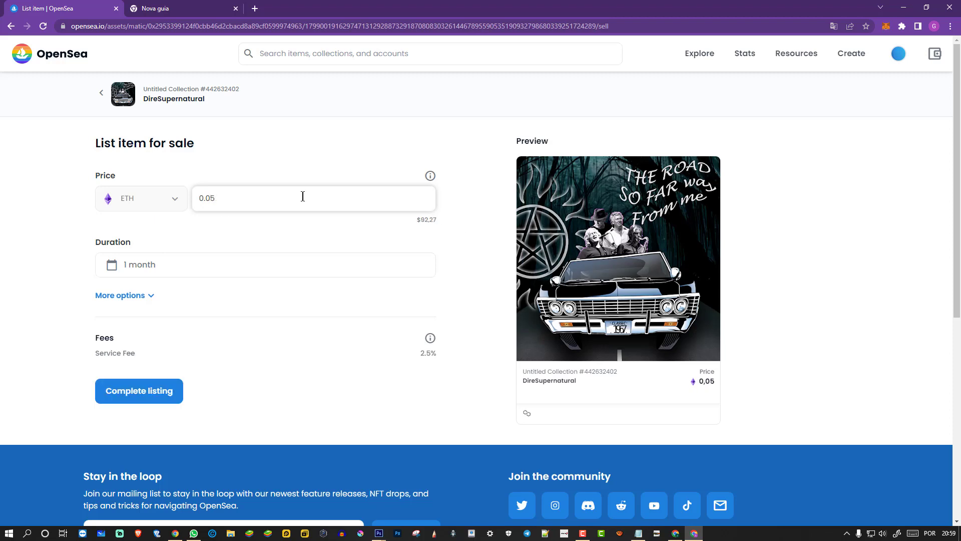
key(BackSpace)
text(6)
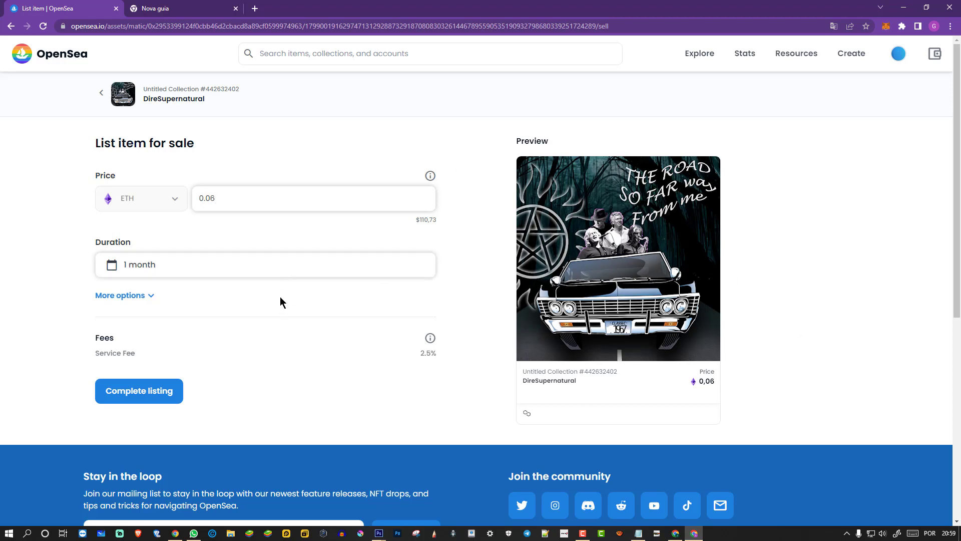
Step: Submit the one-month listing and sign its collection and currency approval requests in the MetaMask wallet
click(161, 395)
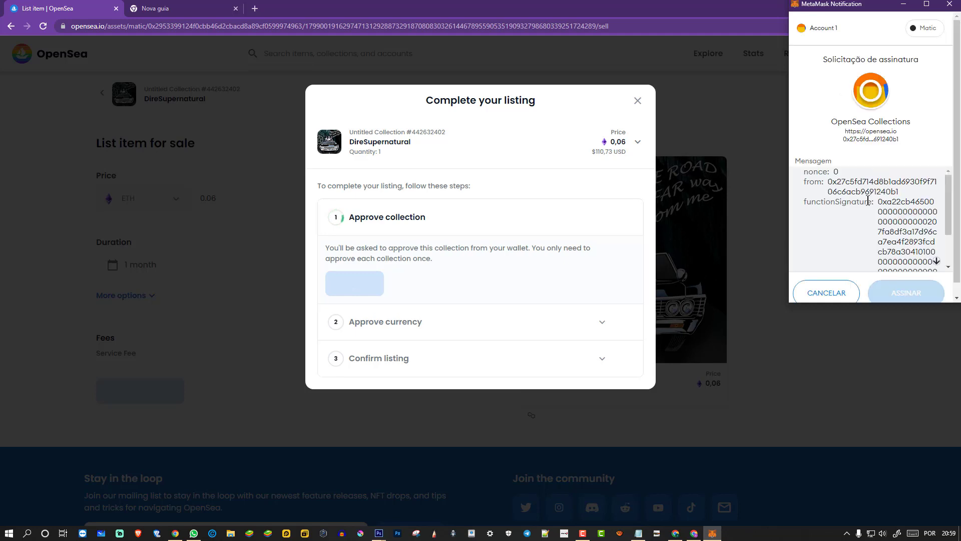
scroll(895, 209, down, 3)
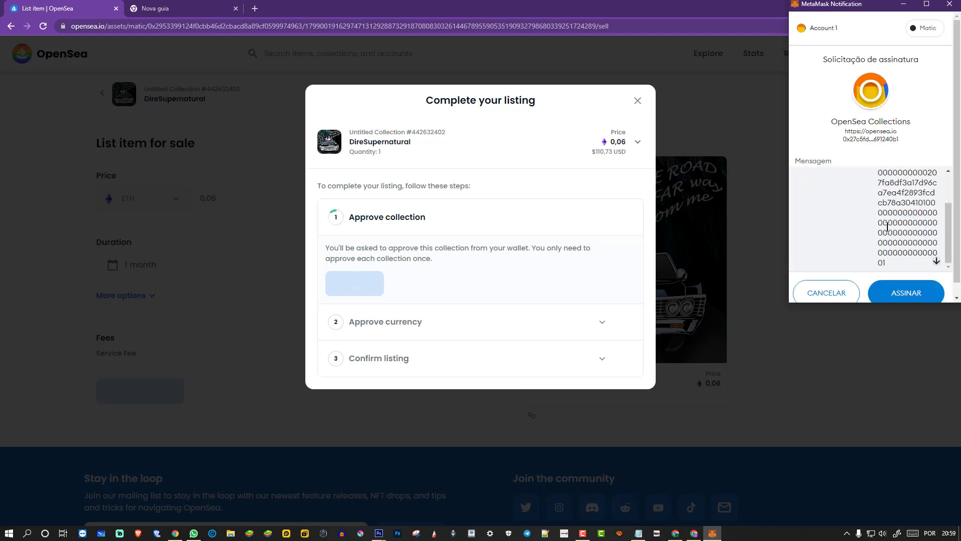
click(914, 298)
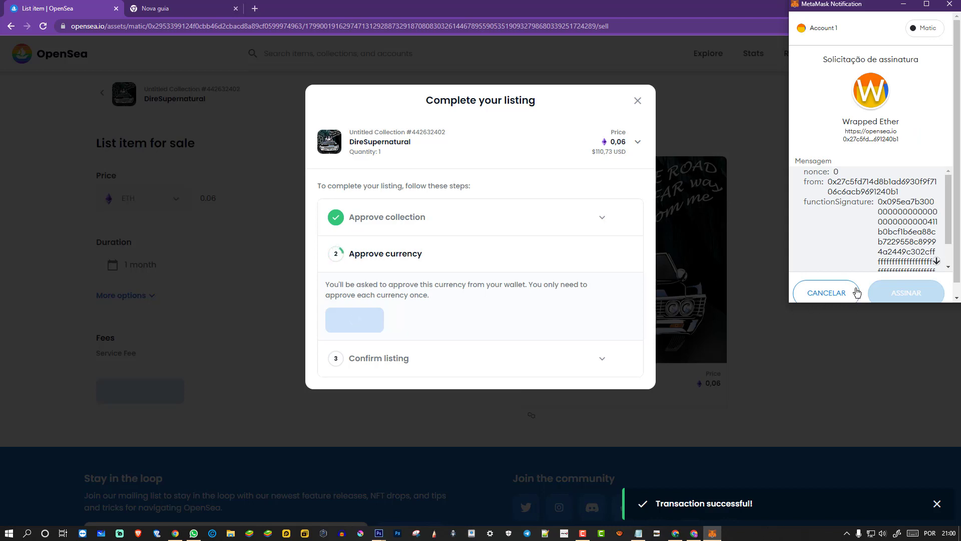
scroll(883, 220, down, 2)
click(912, 287)
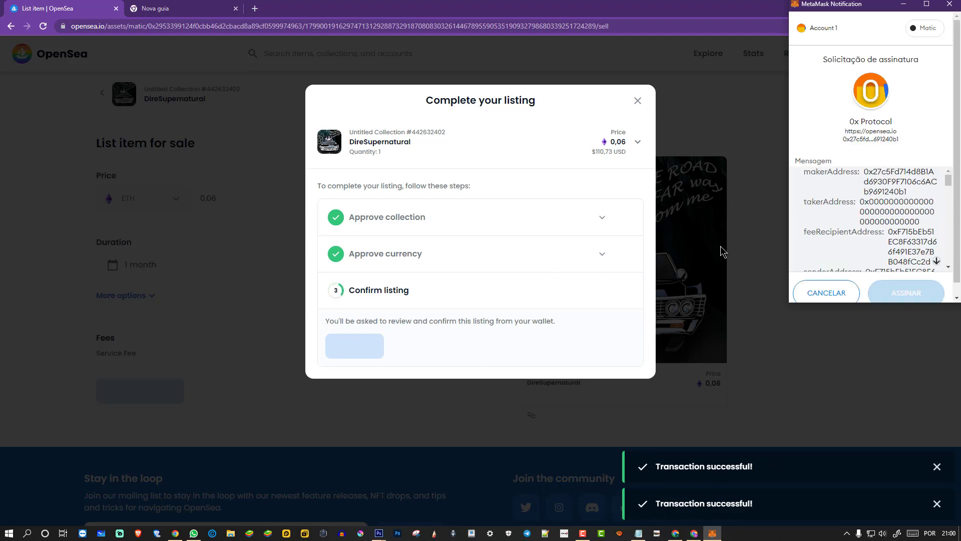
Step: Sign the final listing confirmation in the wallet and review the listed item's page
scroll(897, 258, down, 3)
scroll(906, 236, down, 5)
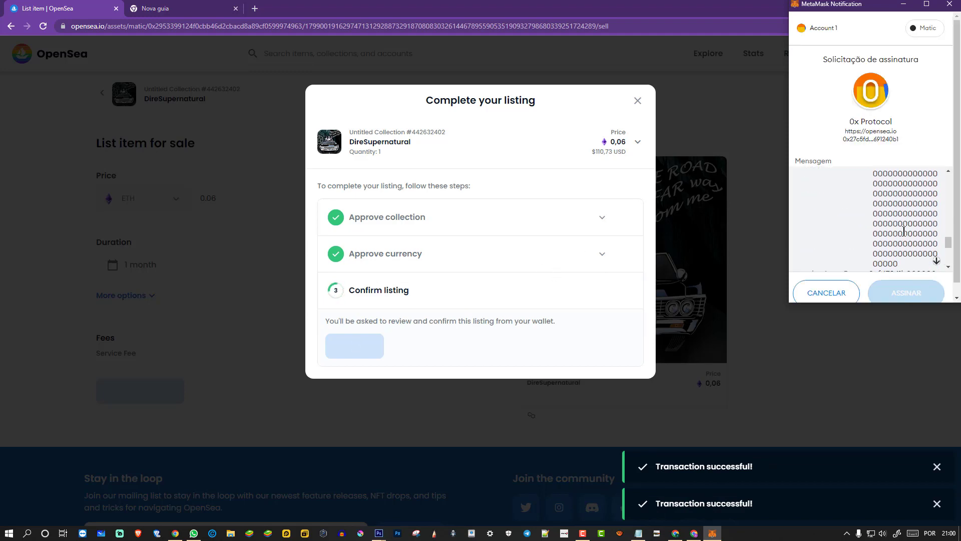
click(910, 295)
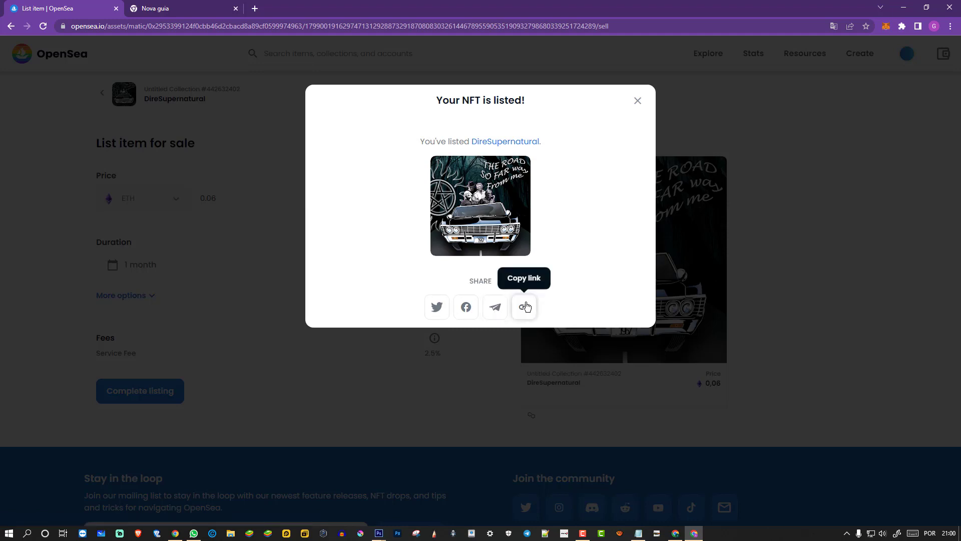
click(637, 106)
scroll(784, 239, down, 2)
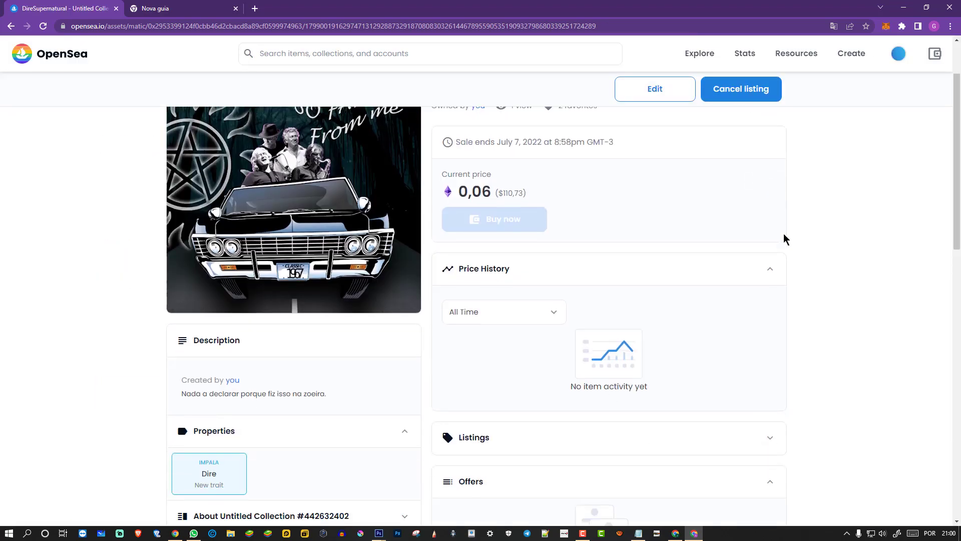
scroll(784, 238, up, 2)
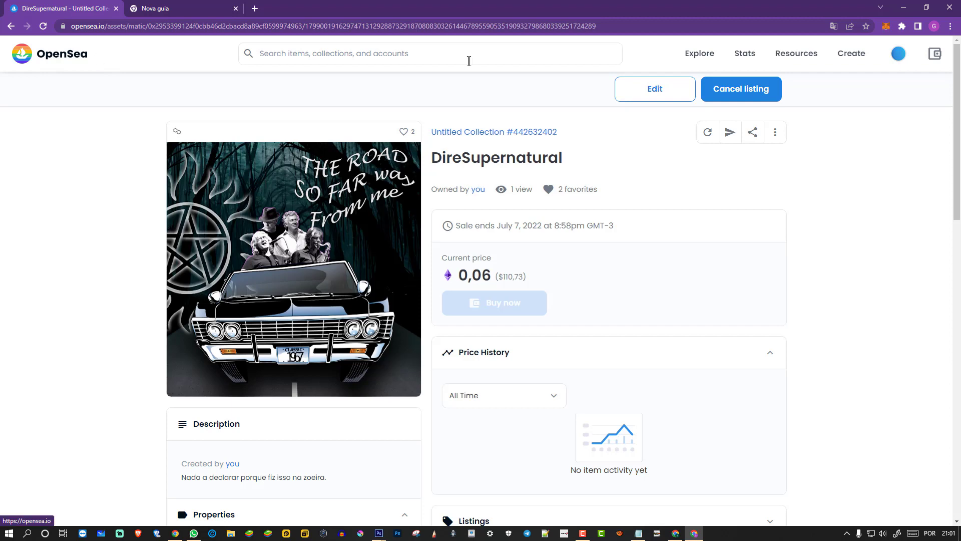
Step: View the account's profile page and open the form for creating a new item
mouse_move(903, 55)
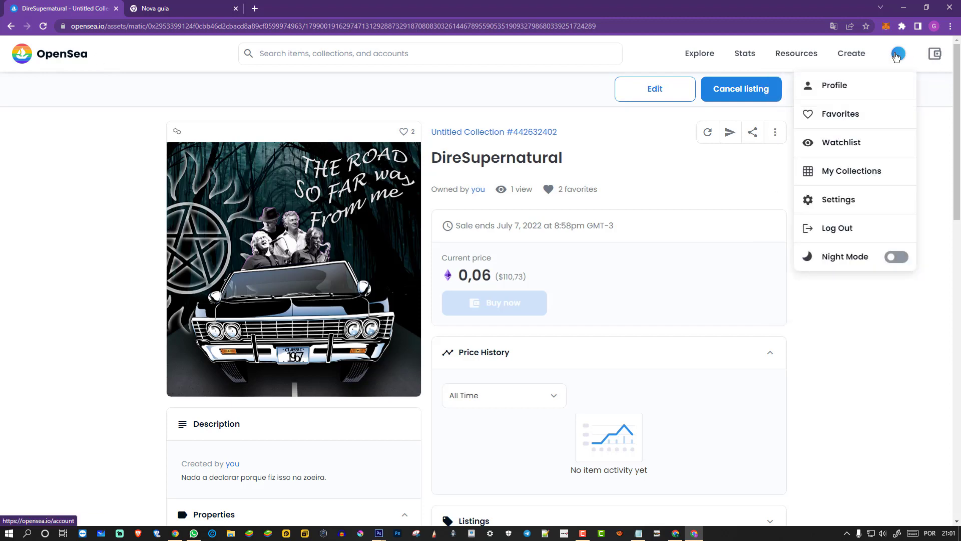
click(837, 88)
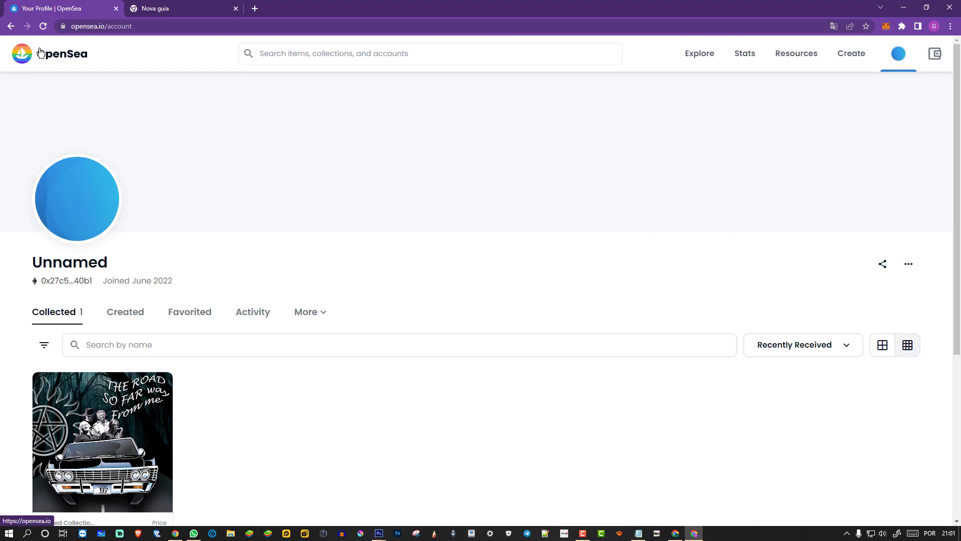
click(857, 55)
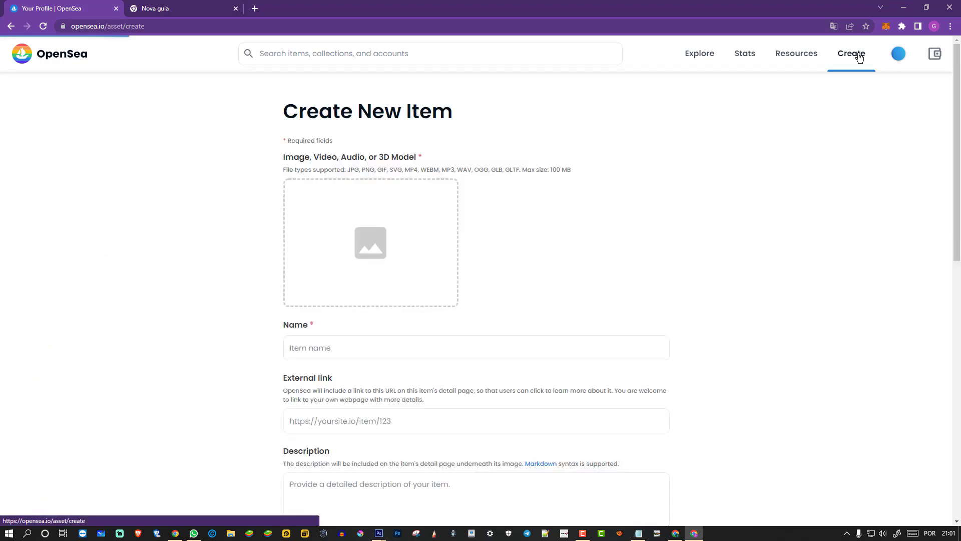
Step: Open a new collection form from the account's collections and examine its image, name, URL, description, category, link and creator earnings fields
mouse_move(902, 59)
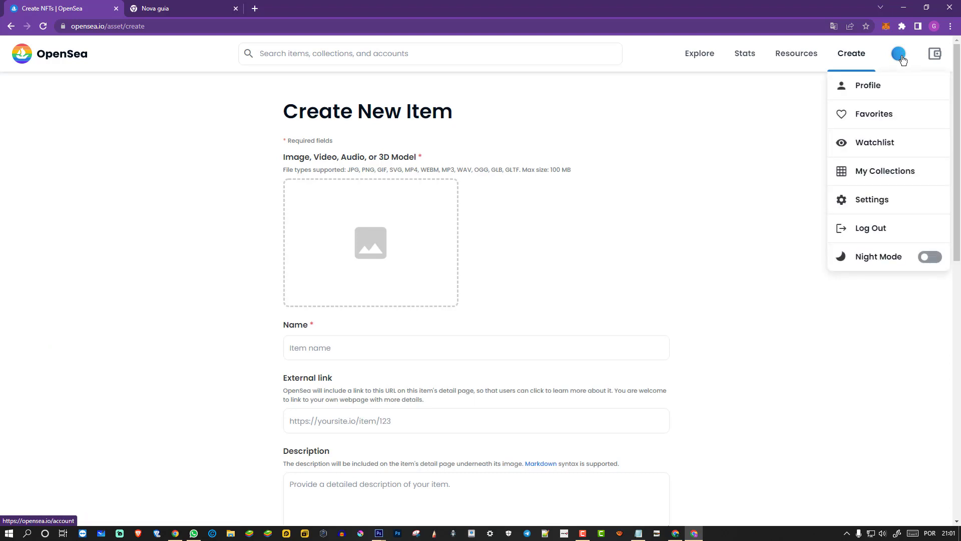
click(896, 174)
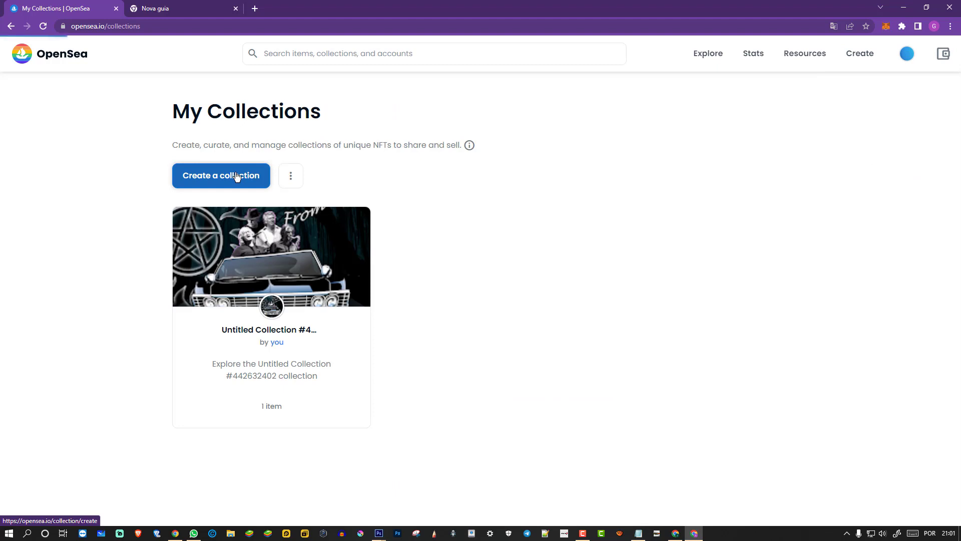
click(236, 176)
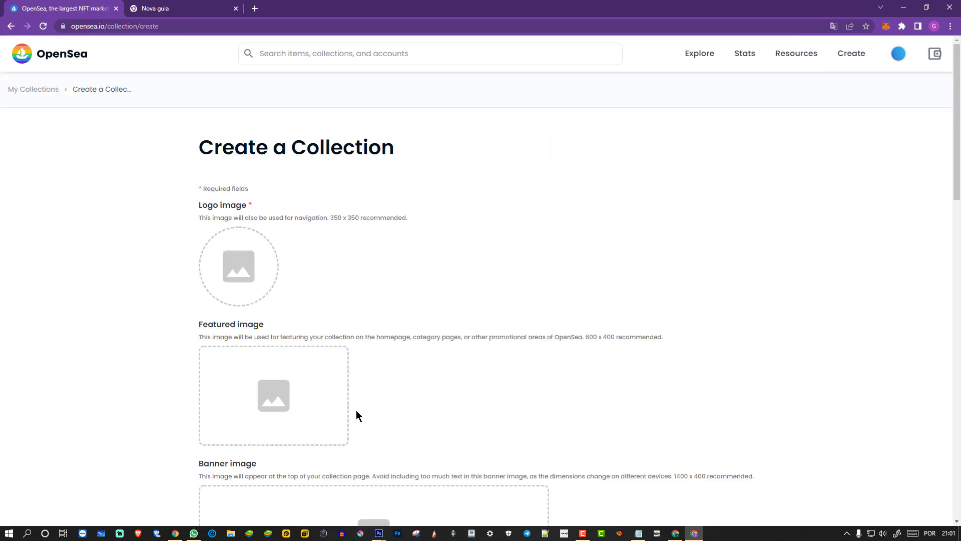
scroll(386, 292, down, 3)
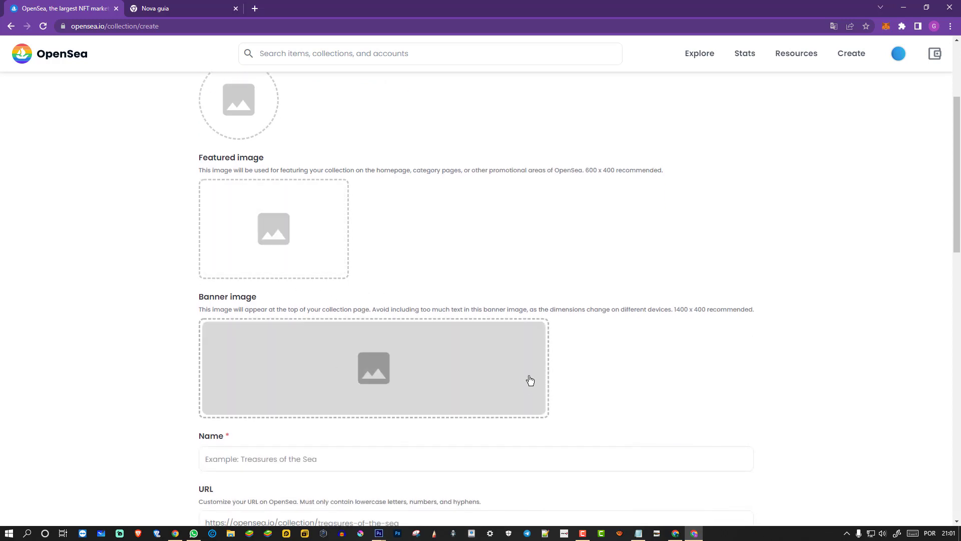
scroll(630, 270, down, 3)
scroll(599, 245, up, 3)
scroll(500, 374, down, 2)
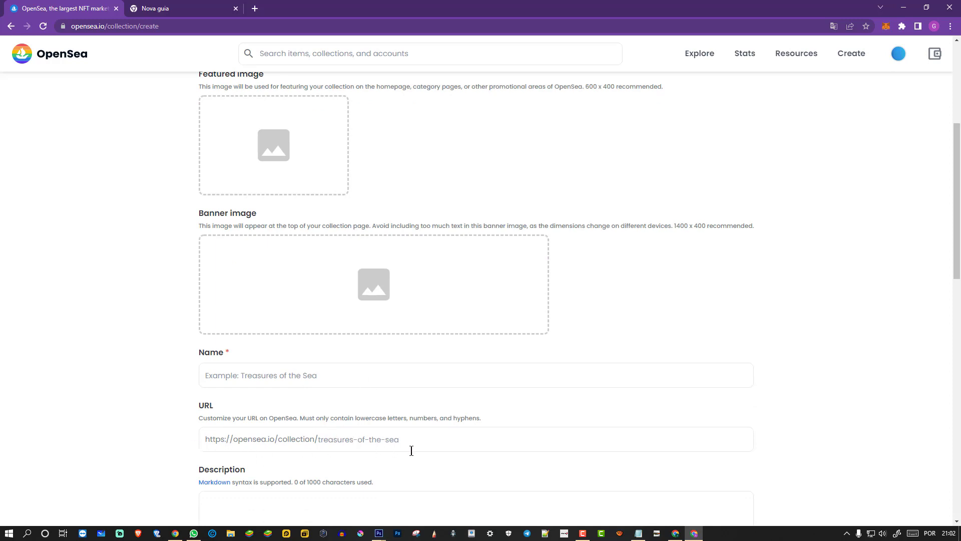
scroll(448, 444, down, 4)
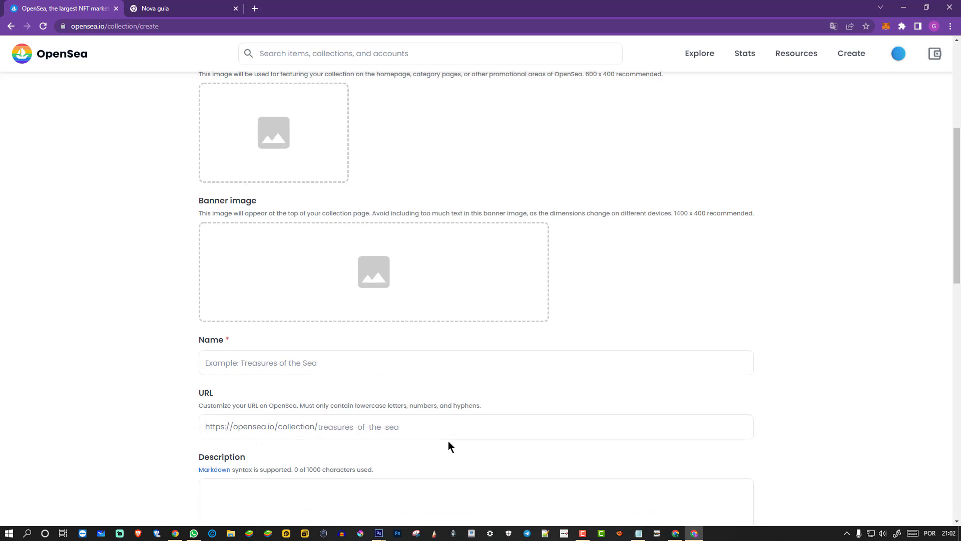
scroll(393, 348, down, 4)
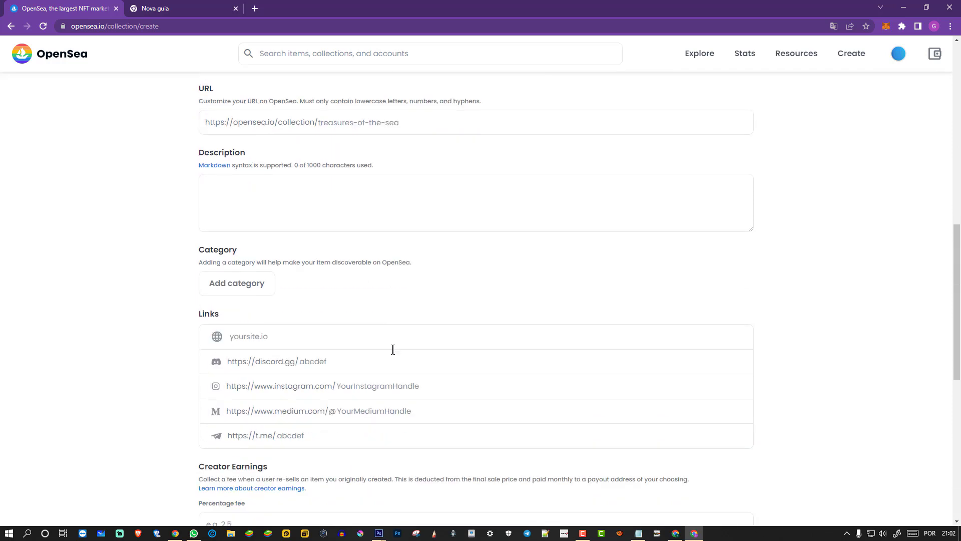
scroll(510, 412, up, 8)
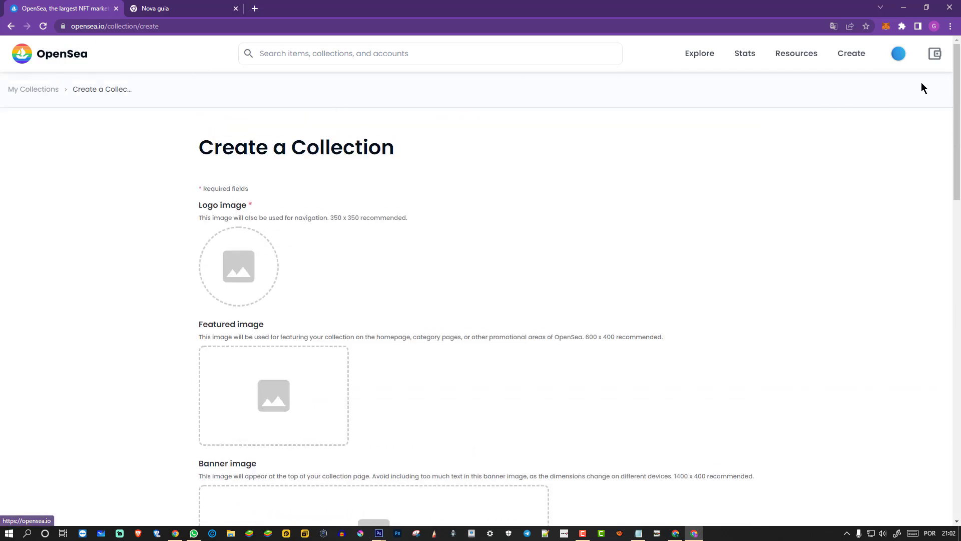
Step: Return to the account's profile, open the DireSupernatural item and review its price, description and properties
mouse_move(906, 57)
click(890, 84)
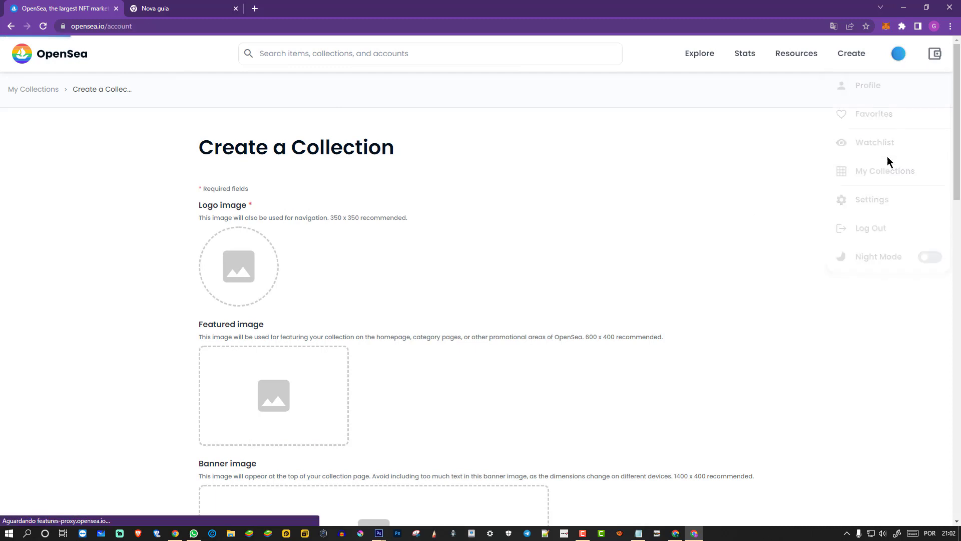
scroll(344, 258, down, 3)
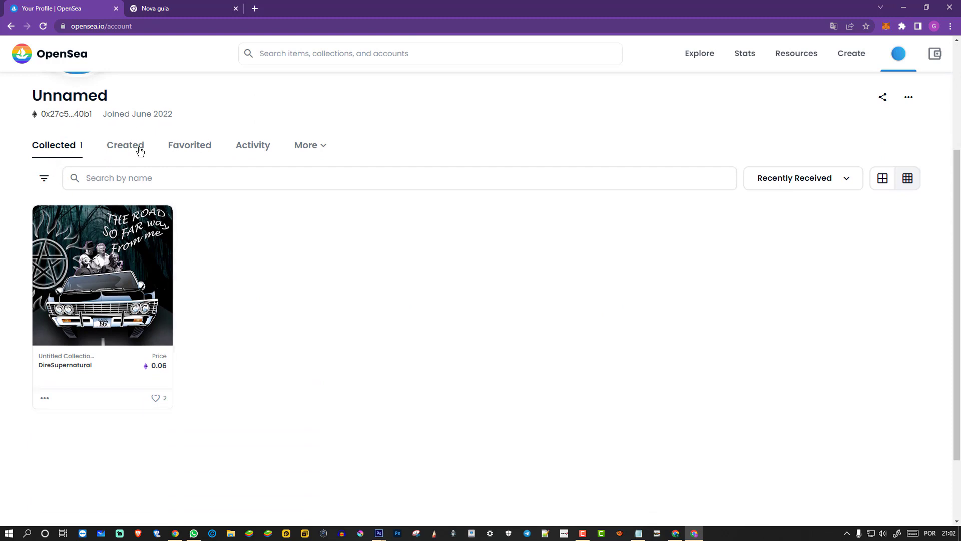
click(120, 282)
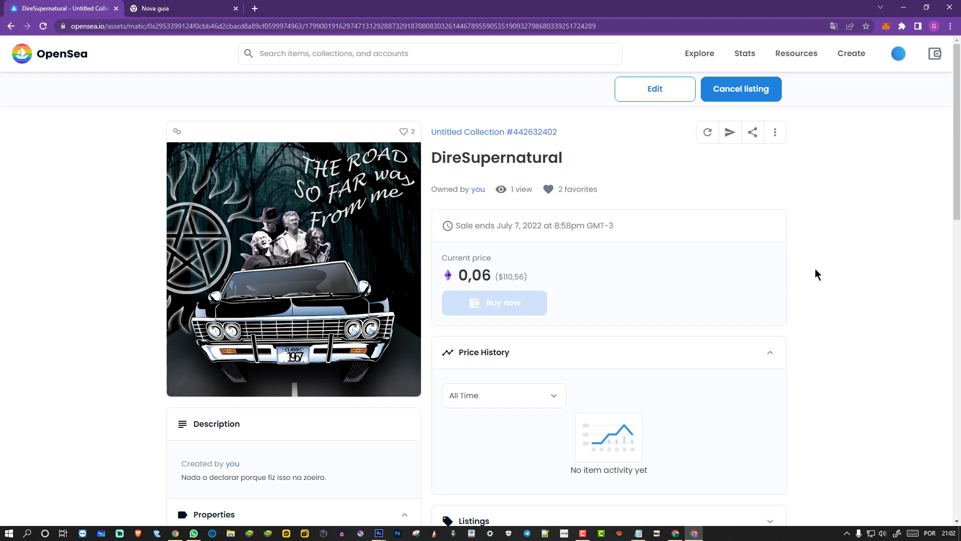
scroll(815, 270, down, 2)
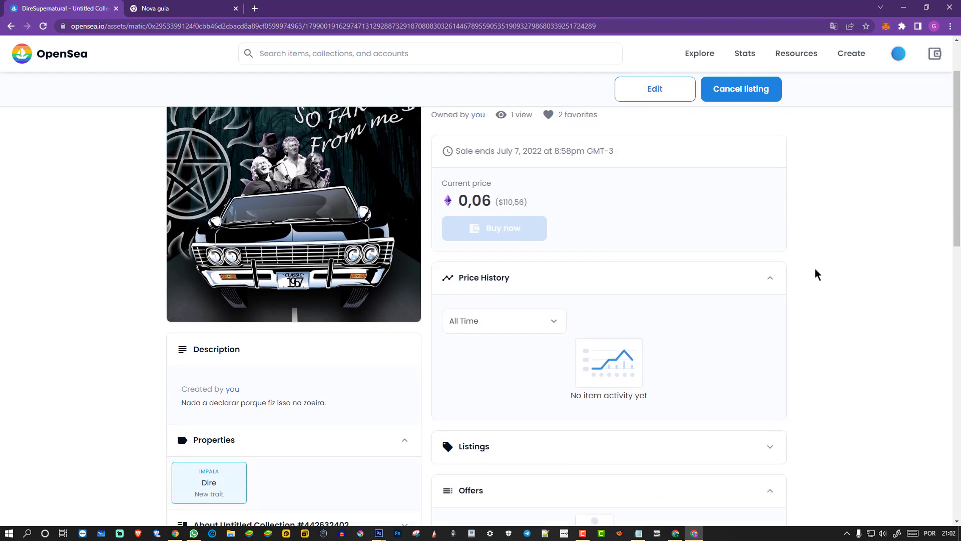
scroll(815, 269, up, 2)
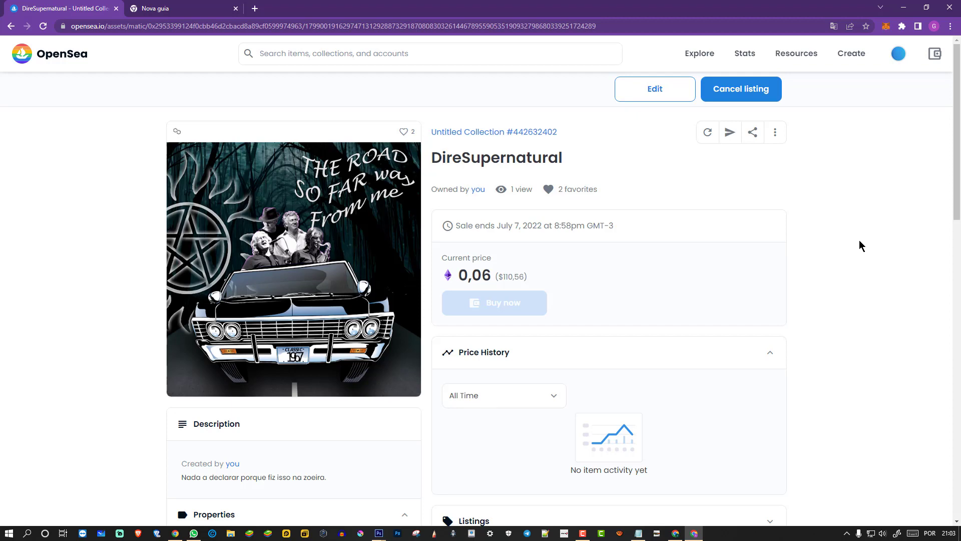
Step: Switch to the other browser window and browse the NFTs collected in that OpenSea account's profile
key(alt+Tab)
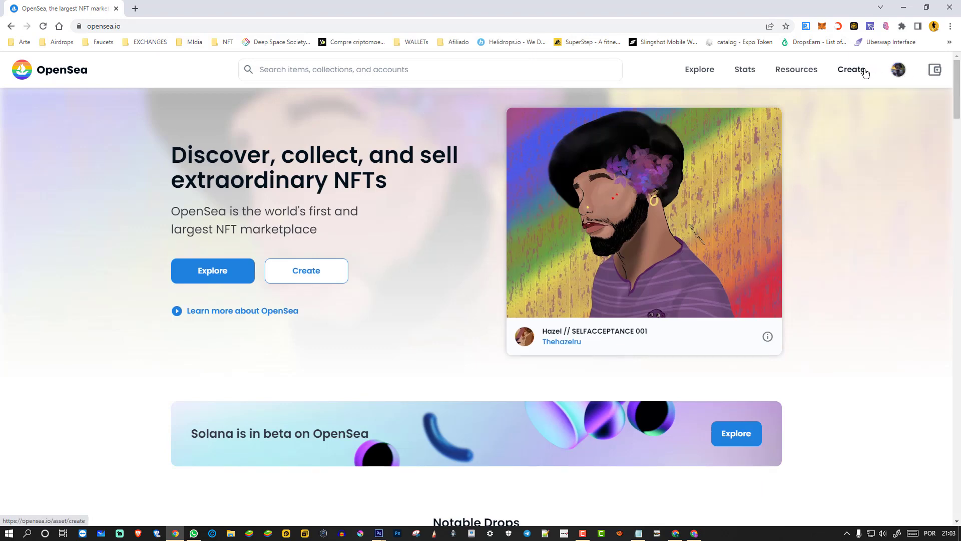
mouse_move(896, 80)
click(920, 103)
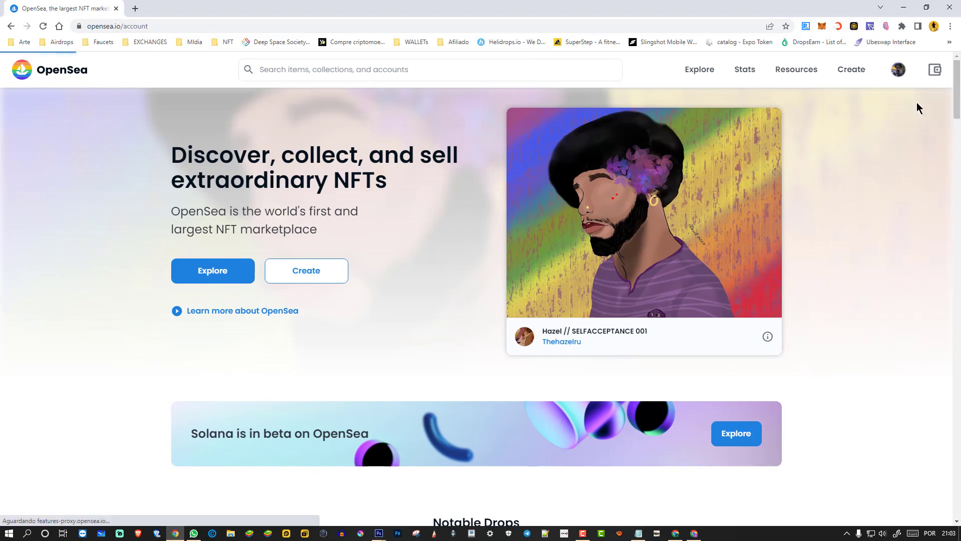
scroll(391, 238, down, 5)
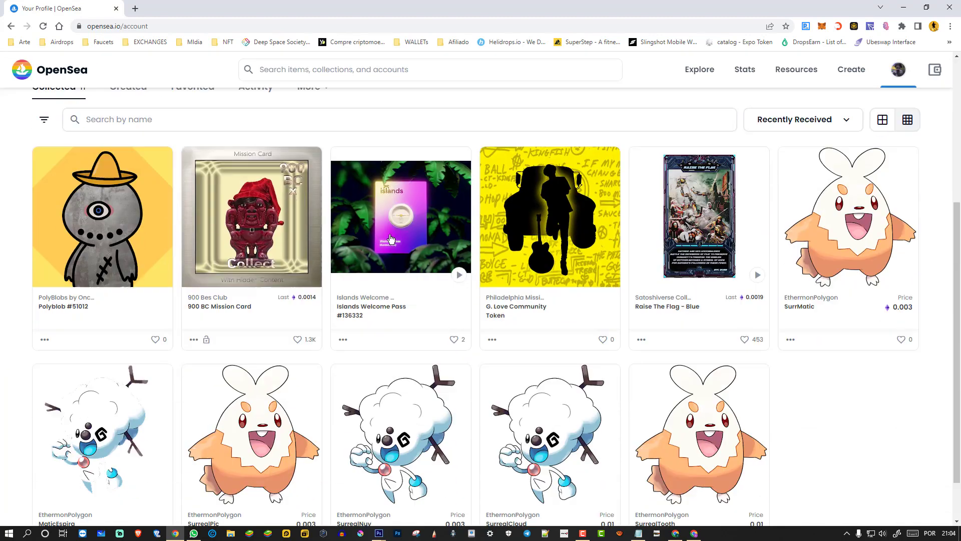